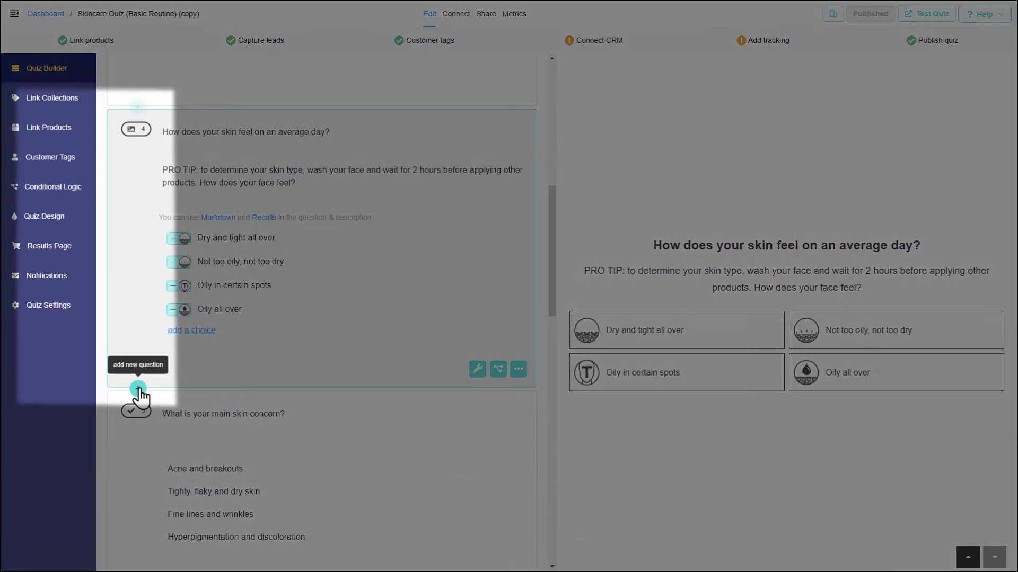
# Step: Insert a statement titled 'You have Dry Skin' after question 4
pyautogui.click(138, 389)
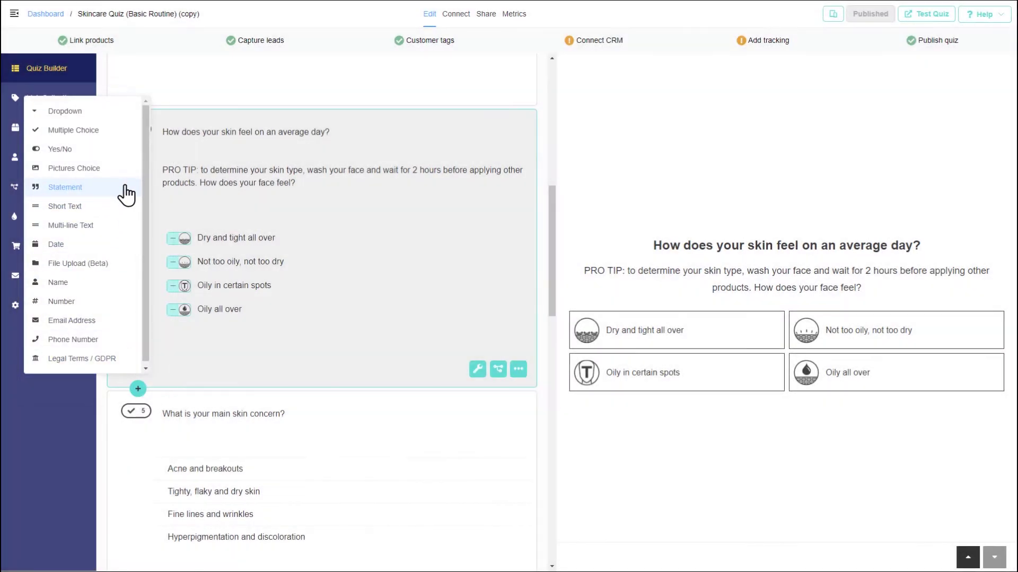
pyautogui.click(126, 191)
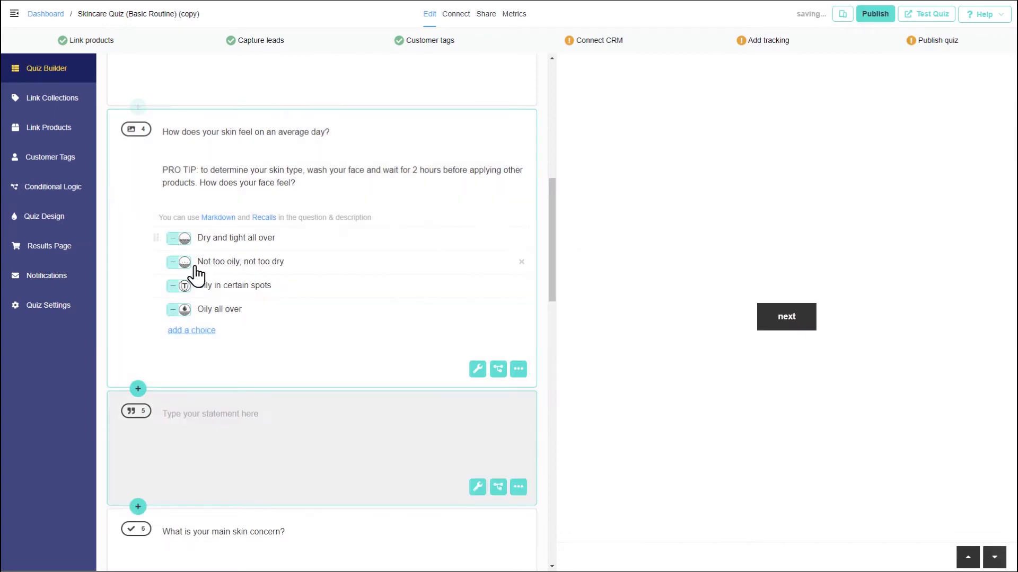
pyautogui.click(329, 424)
pyautogui.write('You have Dry Skin')
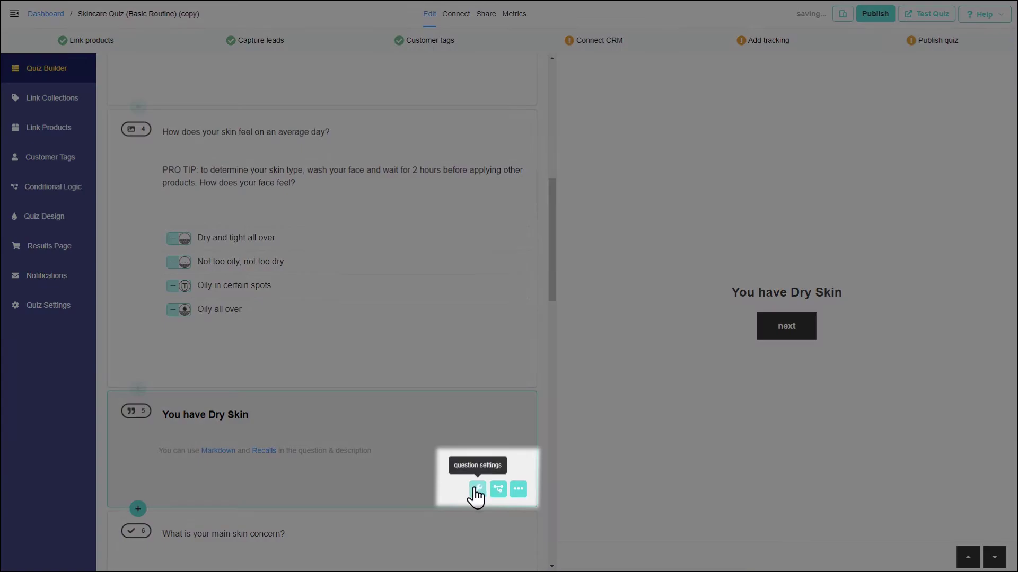
# Step: Enable Show Description on the Dry Skin statement and add its nourishing-hydration description
pyautogui.click(477, 489)
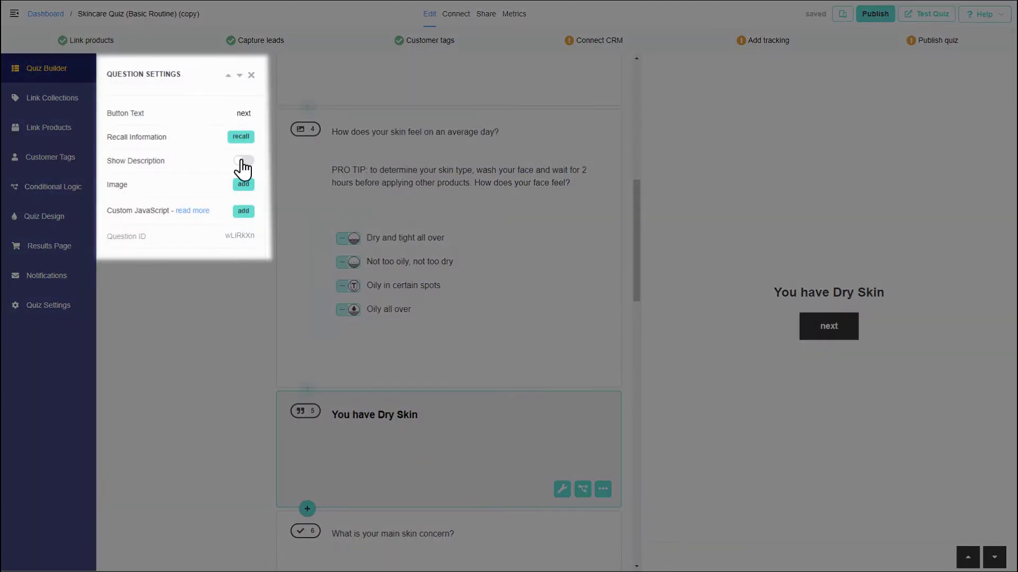
pyautogui.click(242, 161)
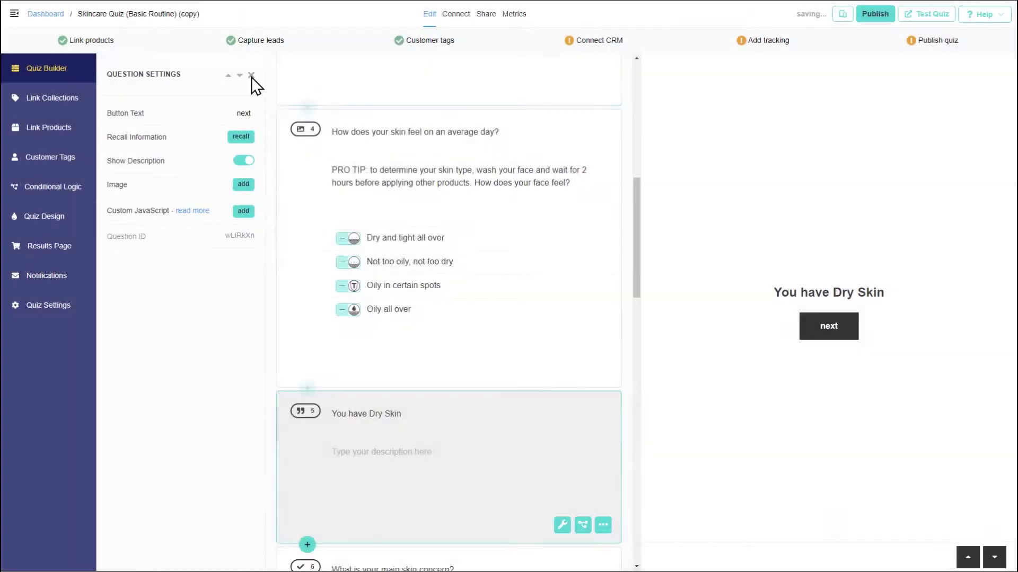
pyautogui.click(251, 75)
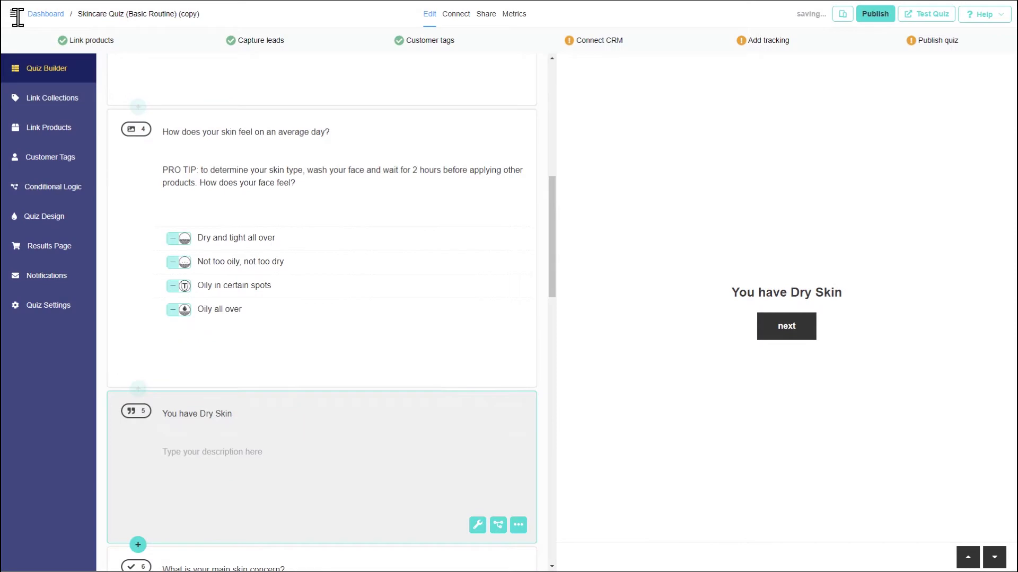
pyautogui.click(344, 454)
pyautogui.write("The itchiness, tightness and dryness - we know your struggle! Your skin wants a routine that's deeply nourishing and hydrating.")
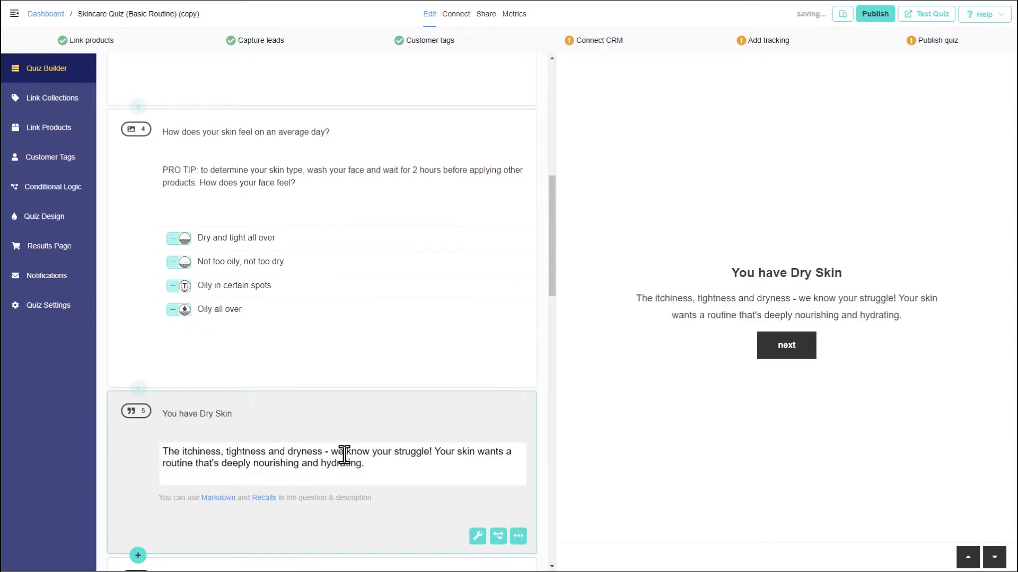
pyautogui.scroll(-2, 386, 448)
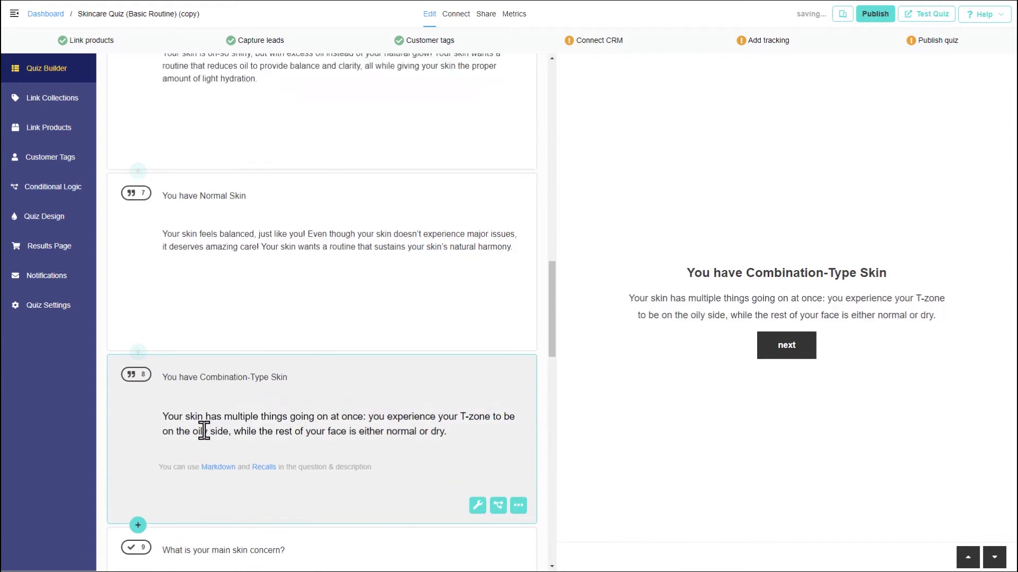
# Step: Preview the Dry, Oily, Normal and Combination-Type Skin statements one after another
pyautogui.scroll(7, 204, 430)
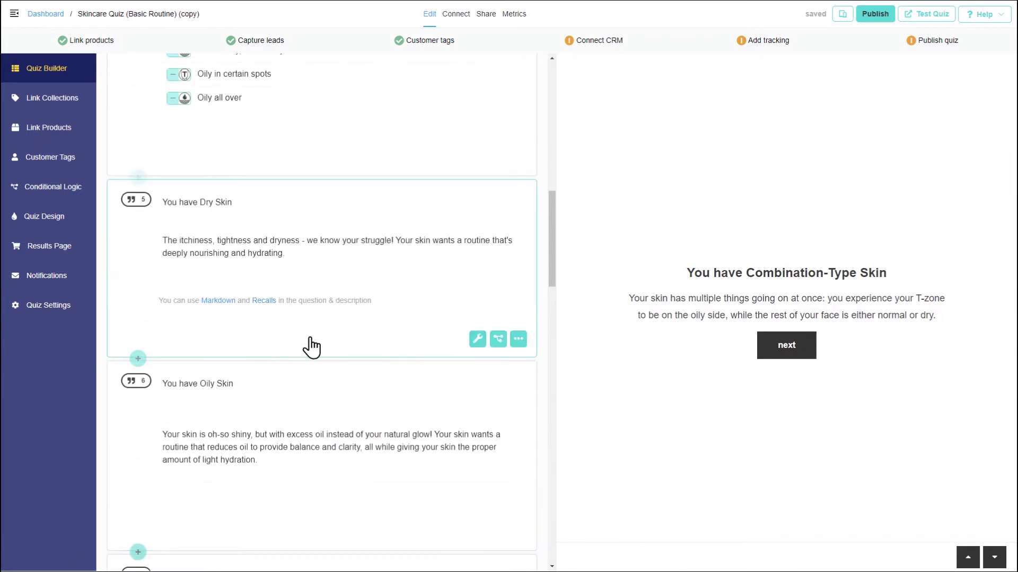
pyautogui.click(312, 347)
pyautogui.click(786, 351)
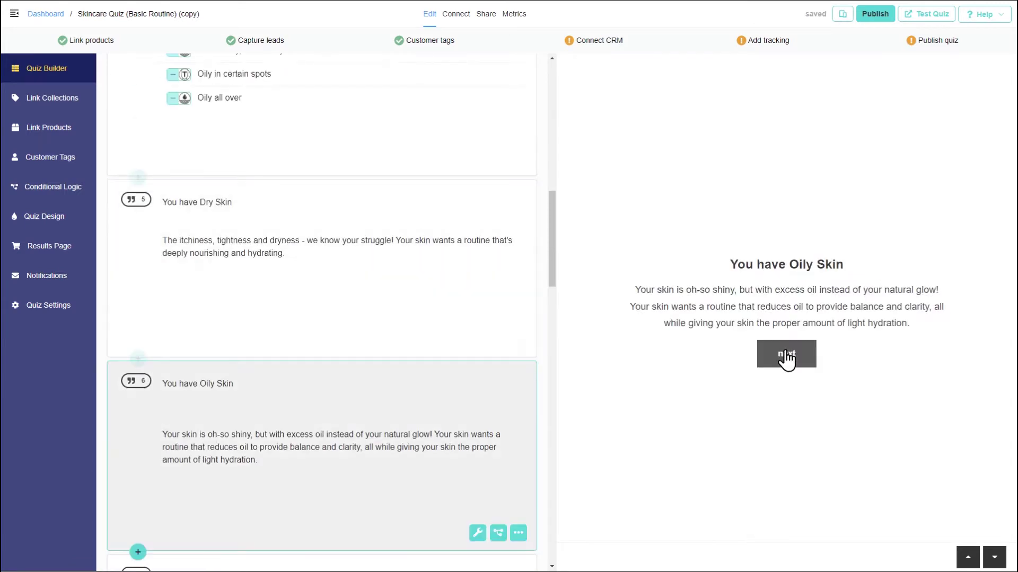
pyautogui.scroll(-4, 467, 392)
pyautogui.click(788, 363)
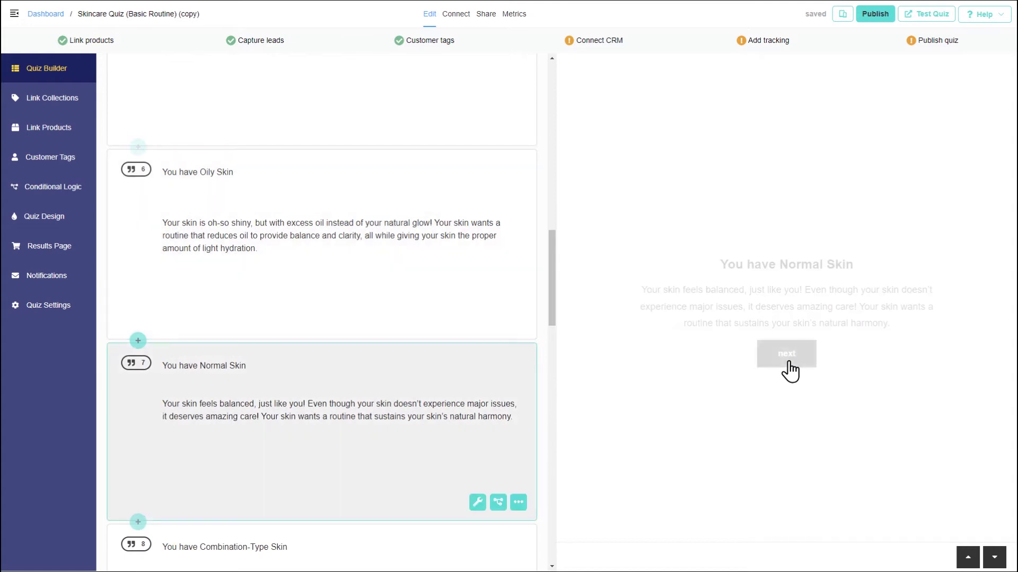
pyautogui.scroll(-4, 454, 393)
pyautogui.click(795, 366)
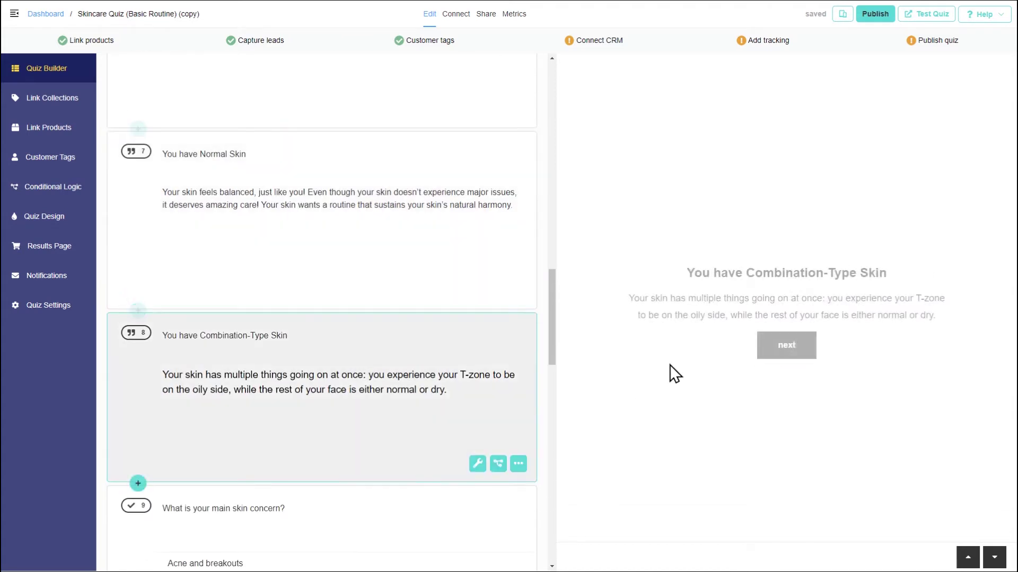
pyautogui.scroll(-2, 456, 371)
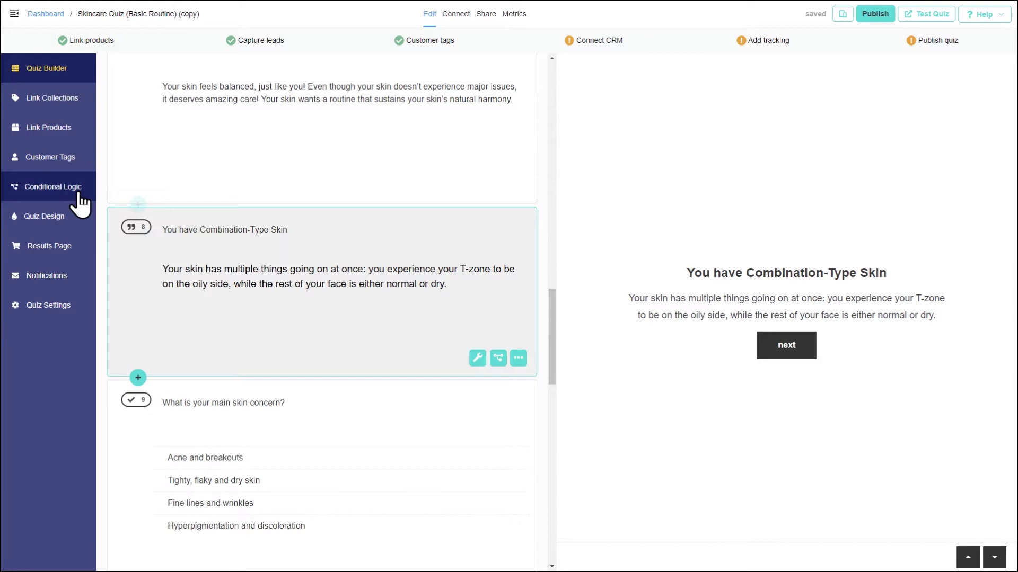
# Step: In question 4's jump logic, send 'Dry and tight all over' to 5 You have Dry Skin
pyautogui.click(80, 201)
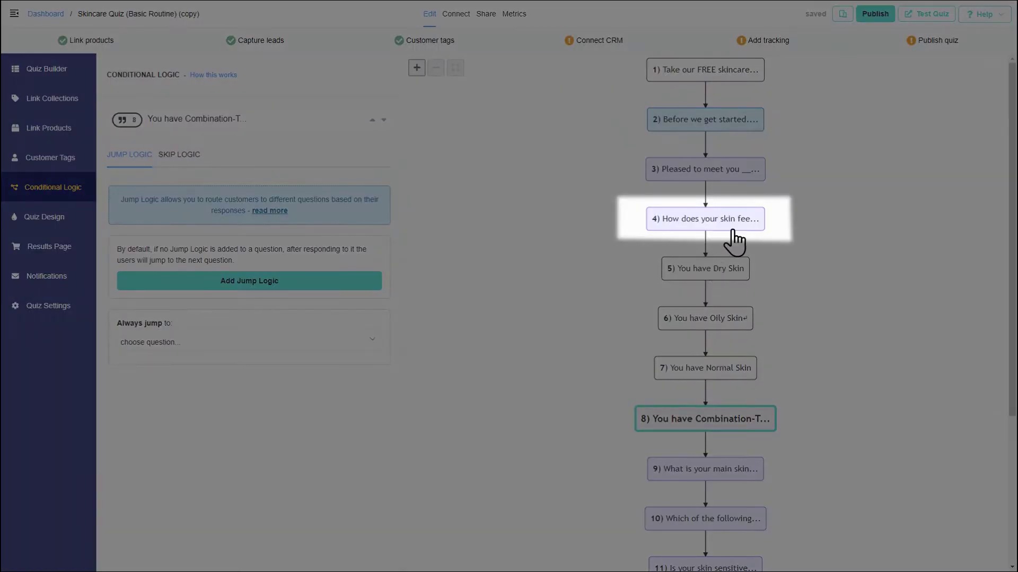
pyautogui.click(732, 232)
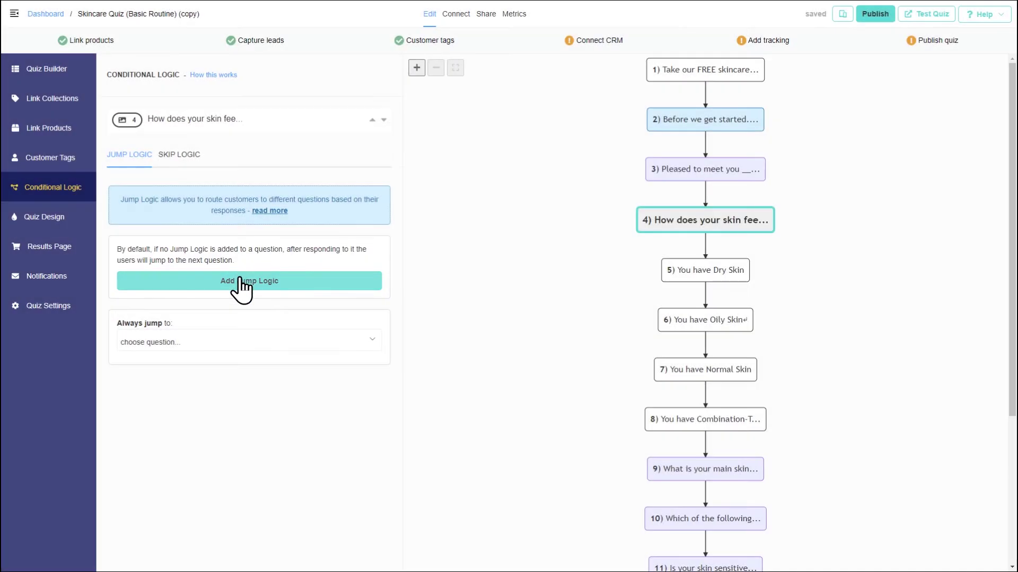
pyautogui.click(242, 283)
pyautogui.click(253, 280)
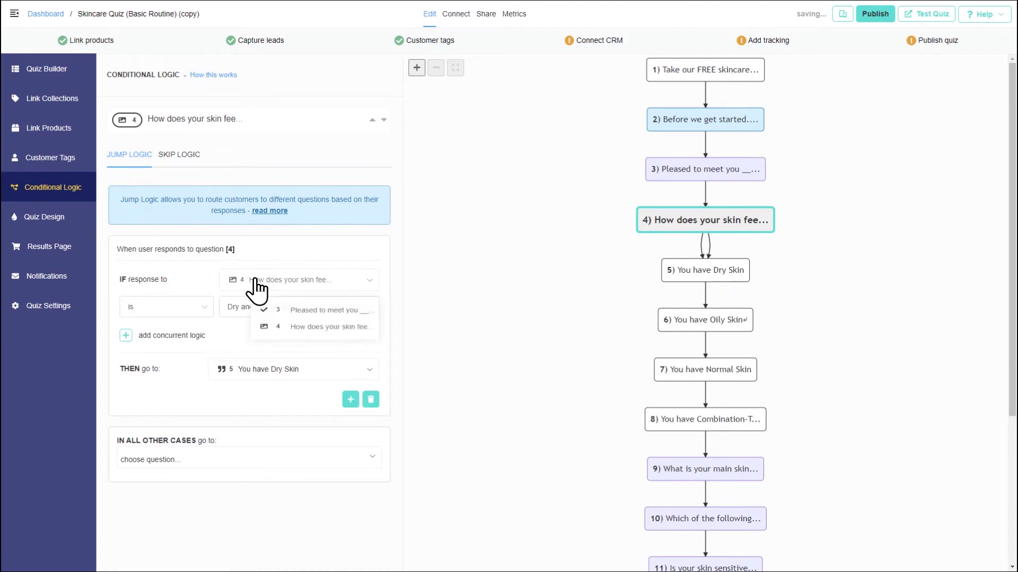
pyautogui.click(322, 331)
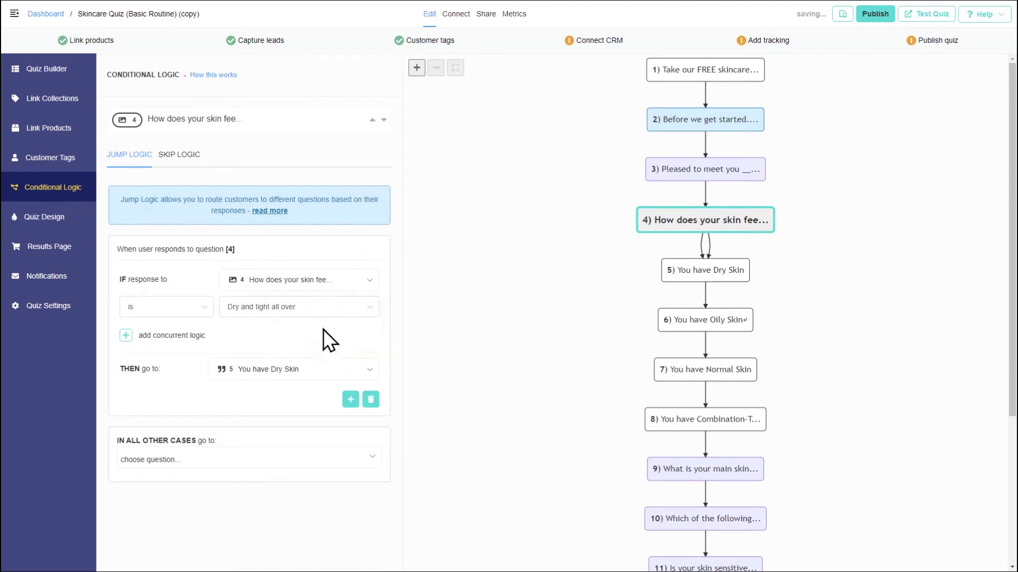
pyautogui.click(196, 313)
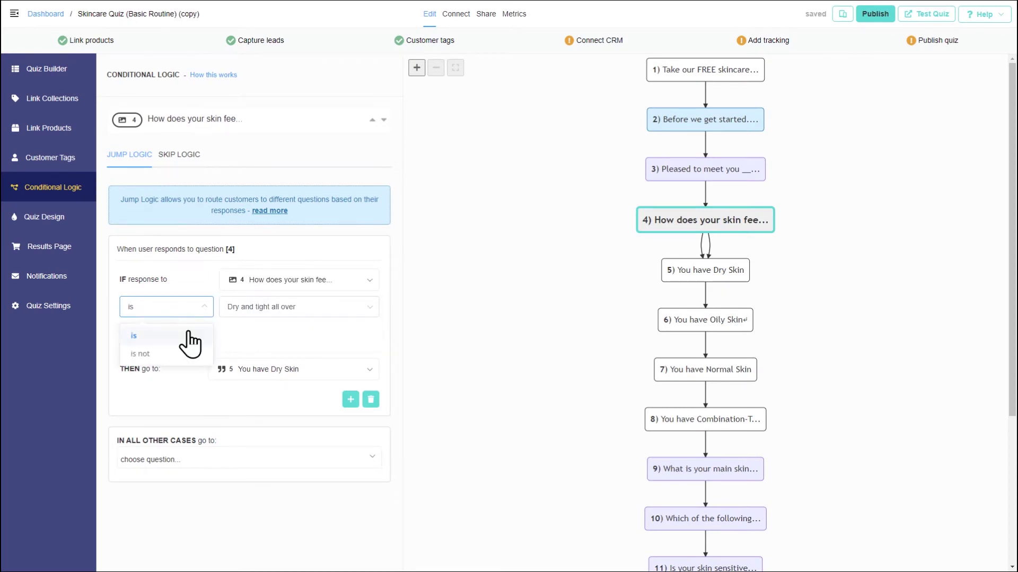
pyautogui.click(191, 339)
pyautogui.click(308, 312)
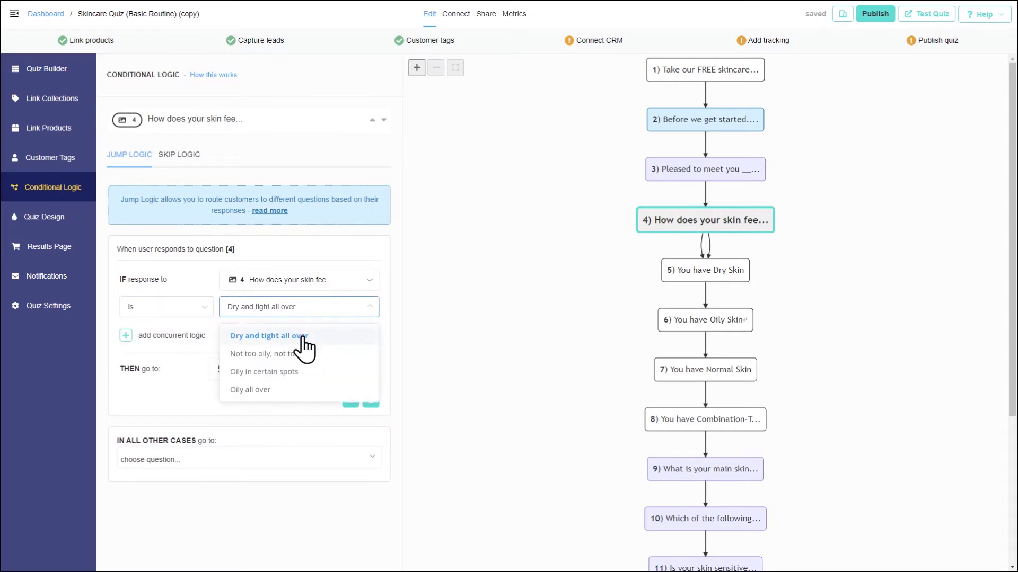
pyautogui.click(302, 338)
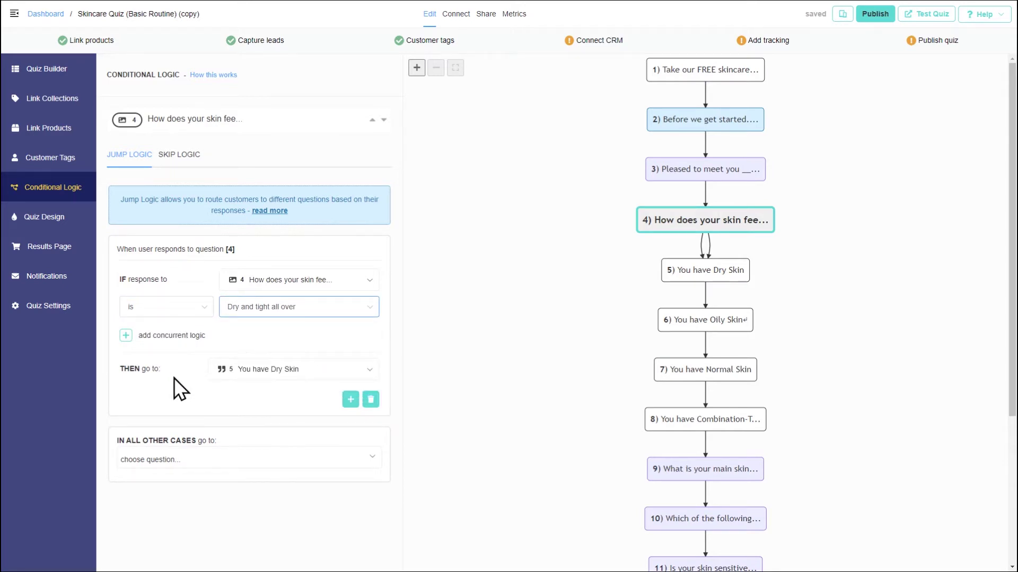
pyautogui.click(285, 371)
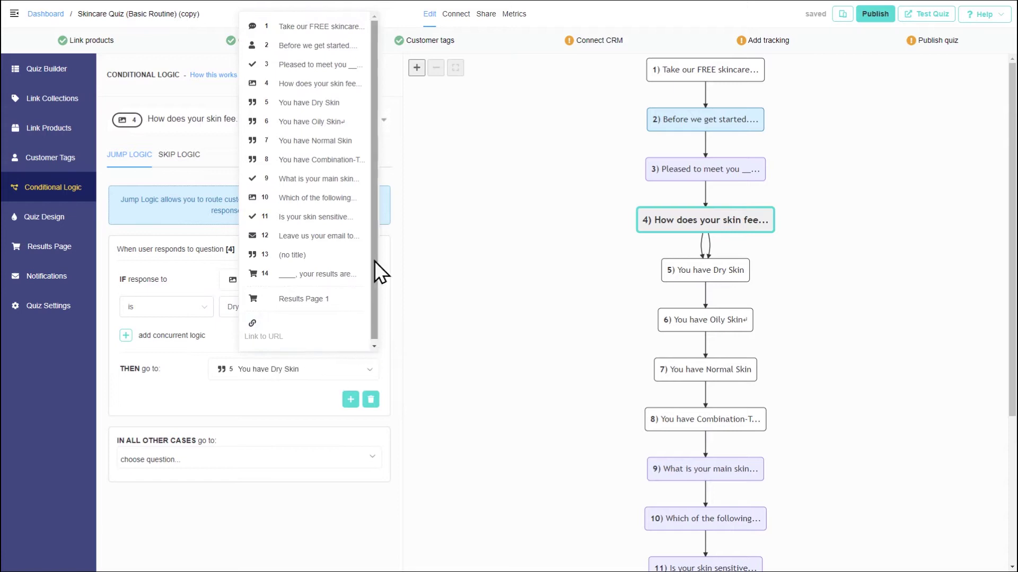
pyautogui.click(339, 103)
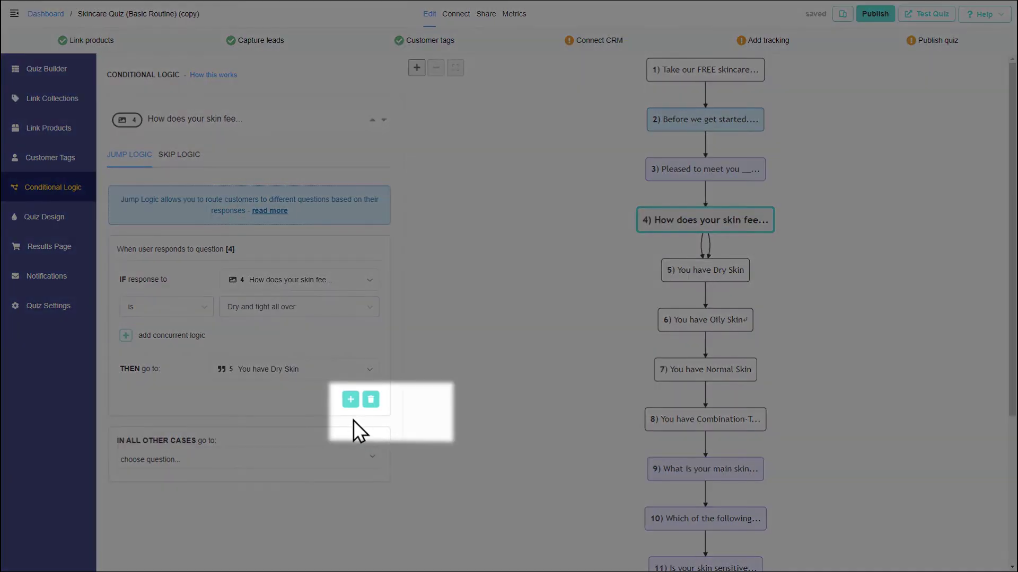
# Step: Add a question 4 rule sending 'Oily all over' to 6 You have Oily Skin
pyautogui.click(345, 400)
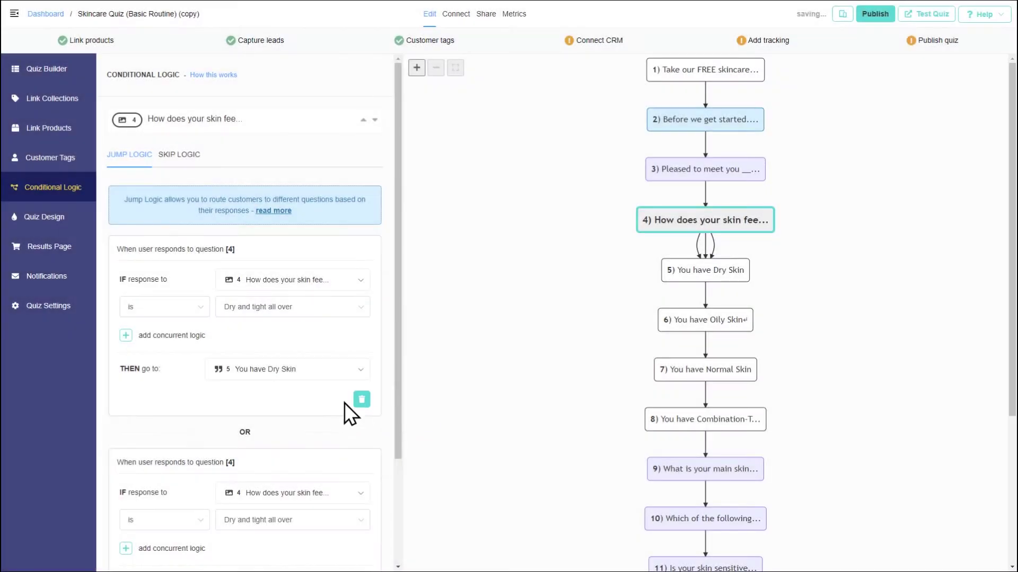
pyautogui.moveTo(396, 383); pyautogui.dragTo(399, 516)
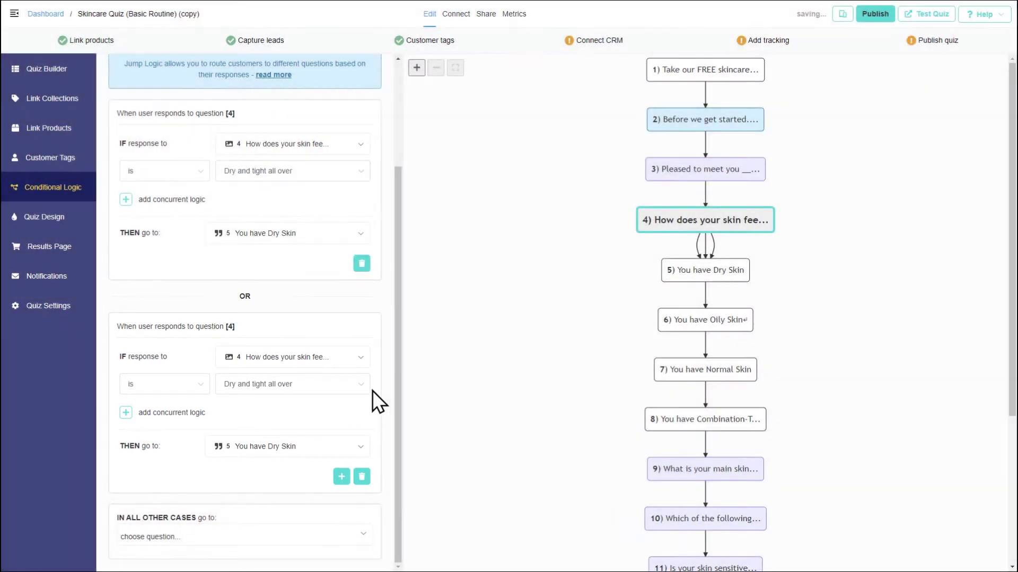
pyautogui.click(360, 357)
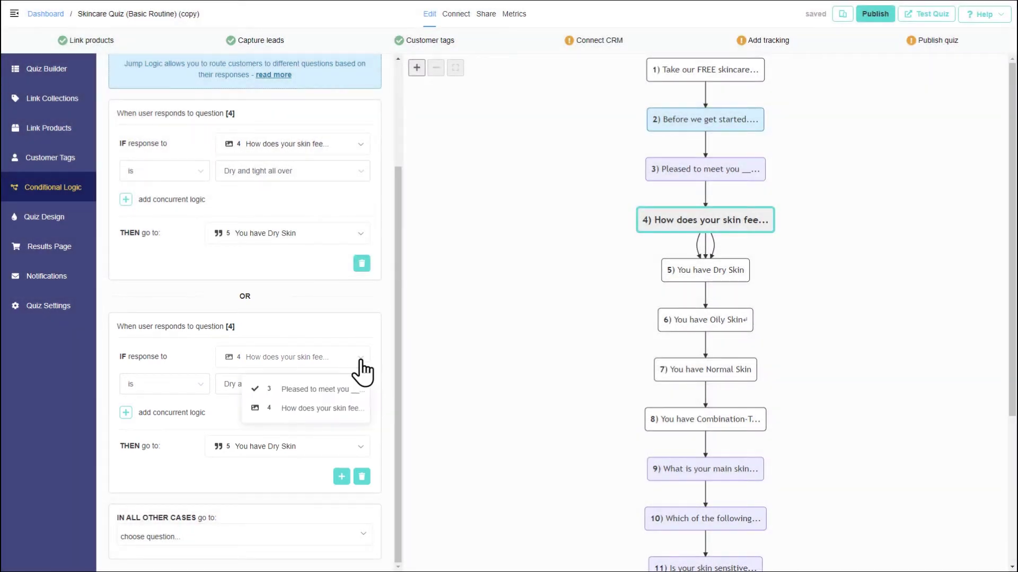
pyautogui.click(339, 408)
pyautogui.click(182, 389)
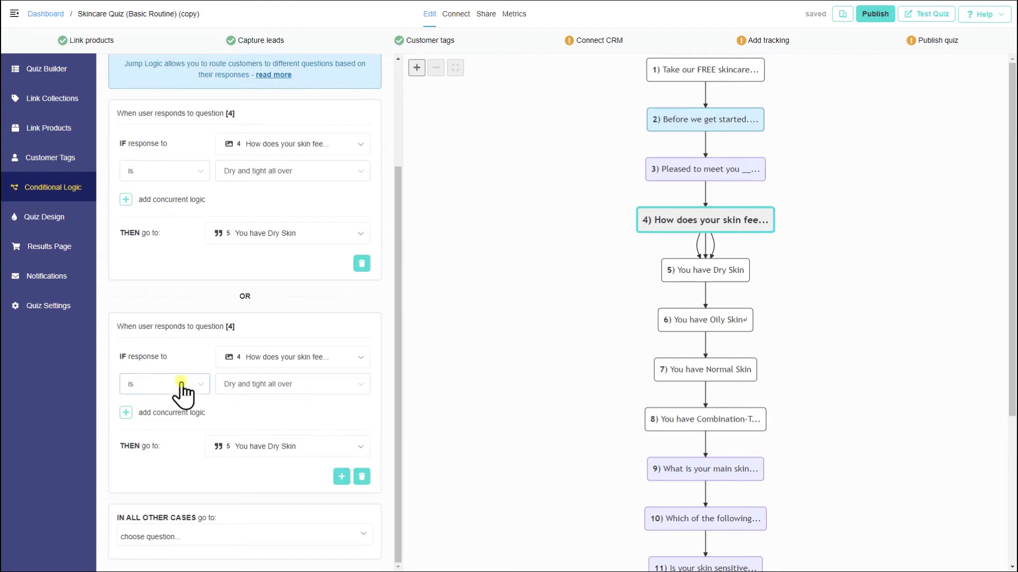
pyautogui.click(278, 389)
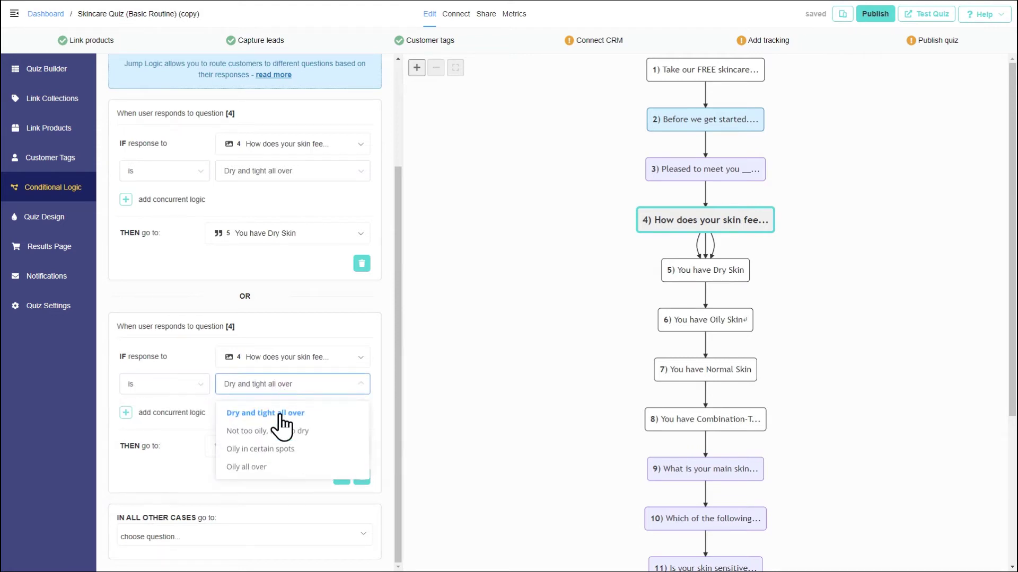
pyautogui.click(274, 467)
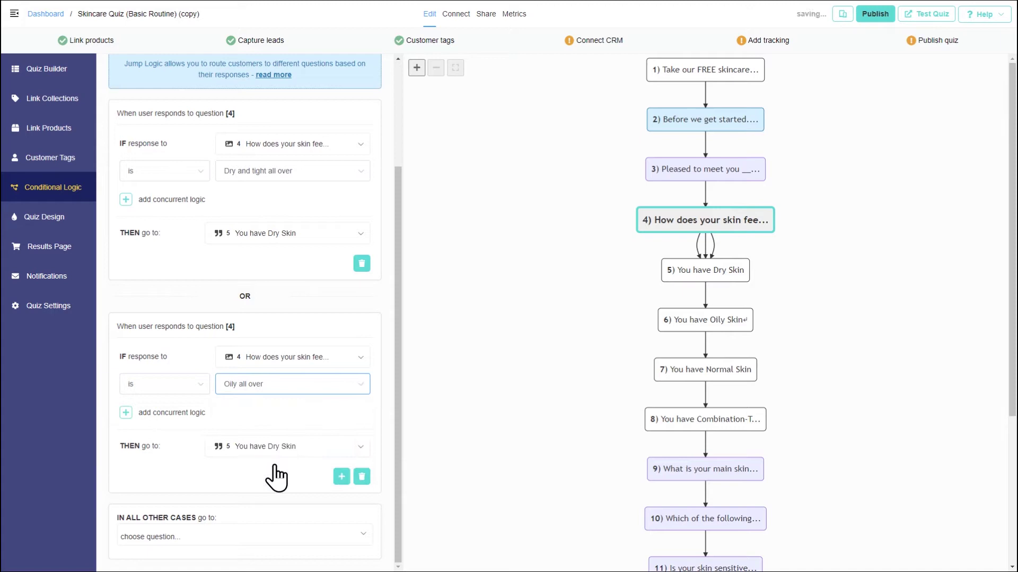
pyautogui.click(288, 448)
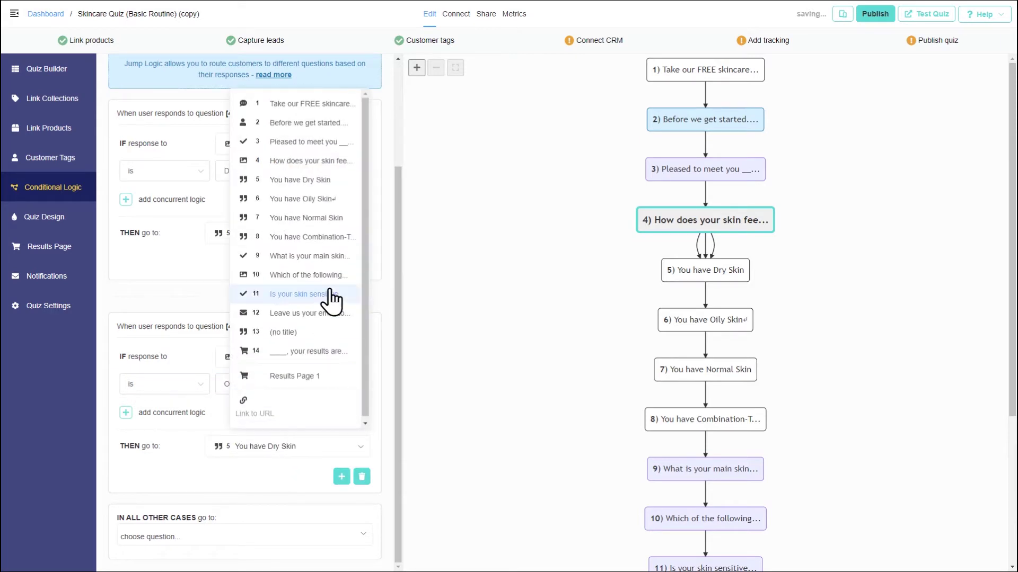
pyautogui.click(332, 205)
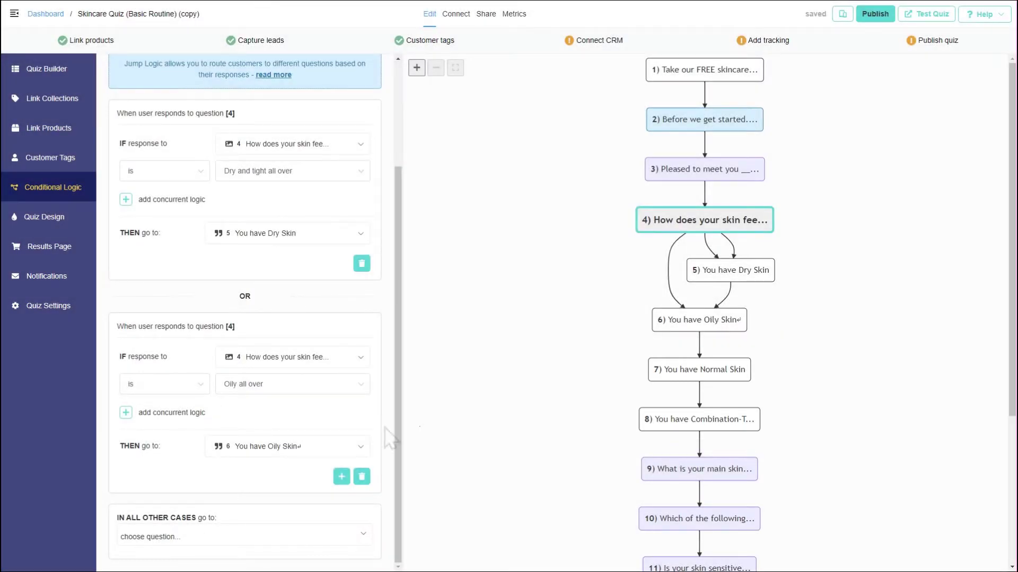
# Step: Add a rule sending 'Not too oily, not too dry' to 7 You have Normal Skin
pyautogui.click(341, 477)
pyautogui.click(325, 365)
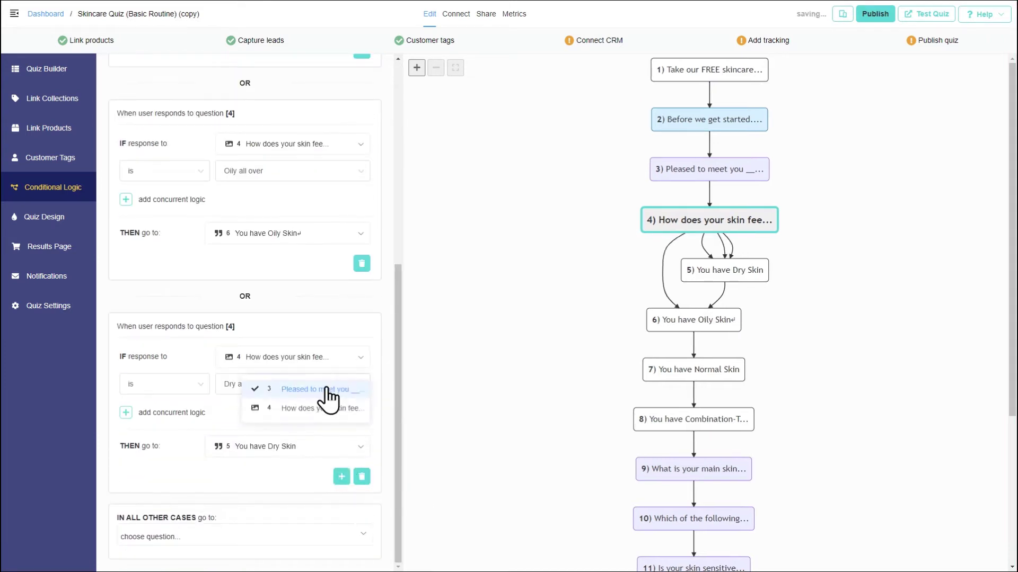
pyautogui.click(164, 384)
pyautogui.click(318, 386)
pyautogui.click(313, 429)
pyautogui.click(325, 448)
pyautogui.click(321, 220)
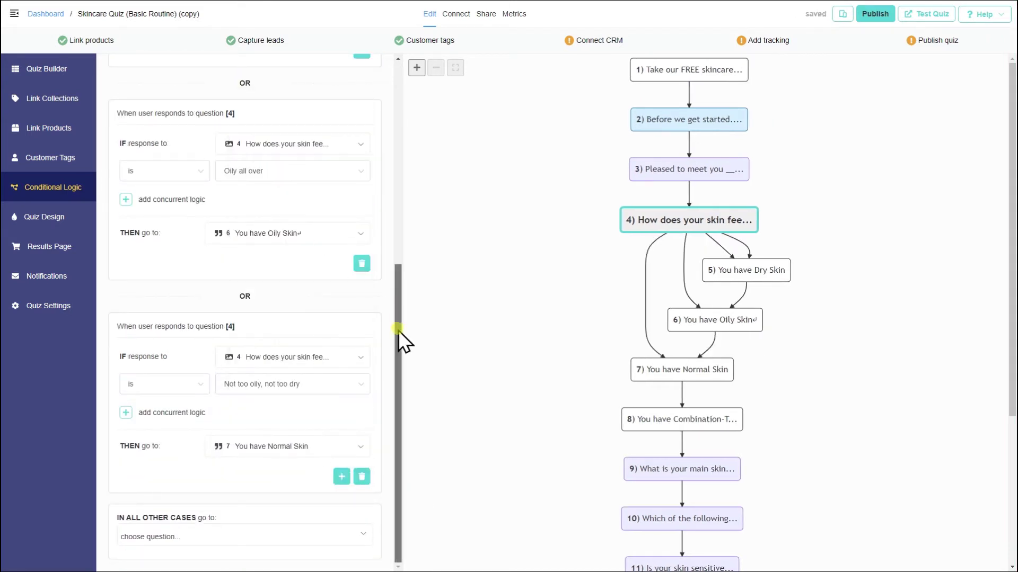
# Step: Add a rule sending 'Oily in certain spots' to 8, the Combination-Type Skin statement
pyautogui.click(342, 476)
pyautogui.click(360, 357)
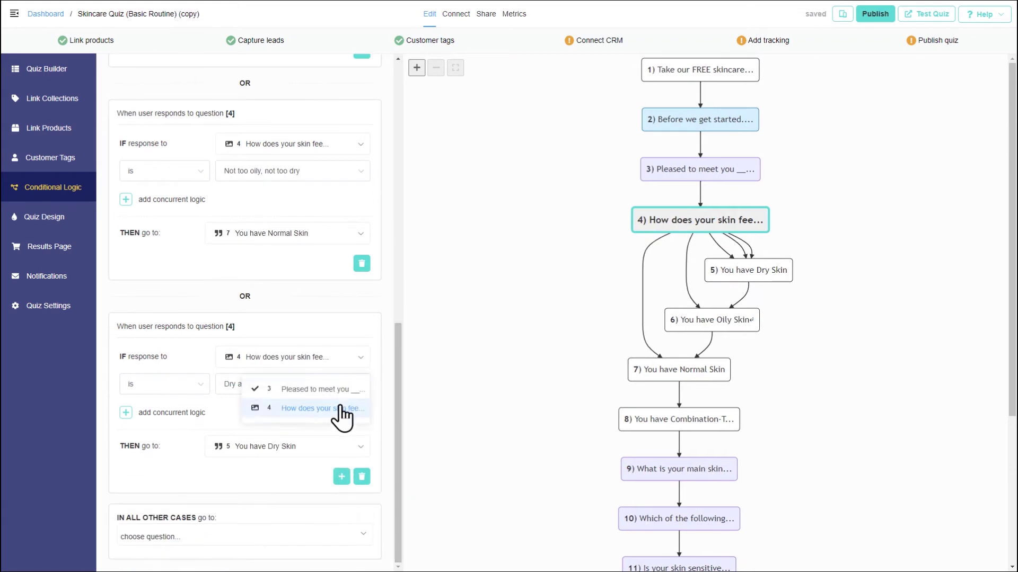
pyautogui.click(341, 416)
pyautogui.click(196, 384)
pyautogui.click(191, 412)
pyautogui.click(255, 386)
pyautogui.click(265, 449)
pyautogui.click(310, 448)
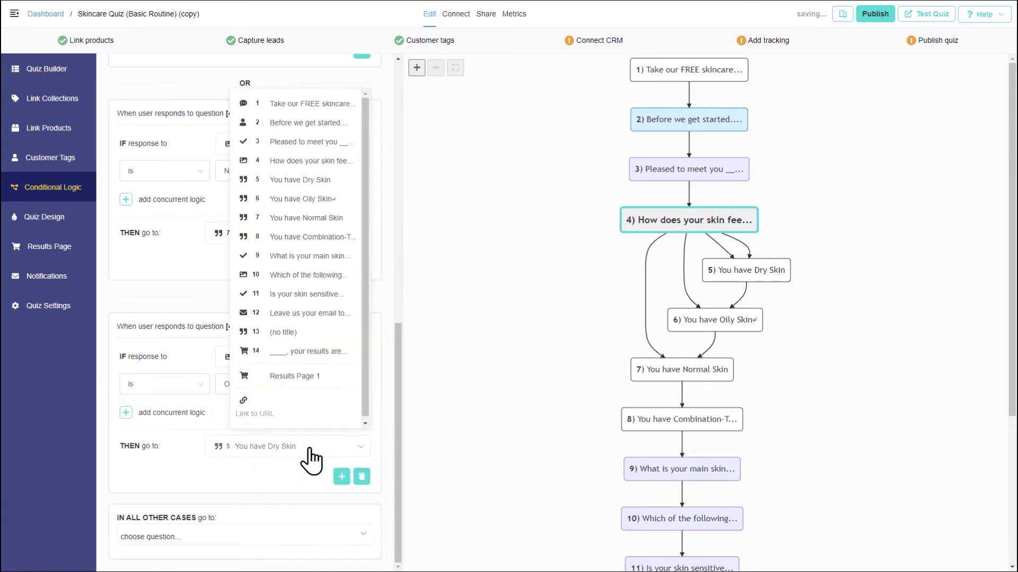
pyautogui.click(345, 245)
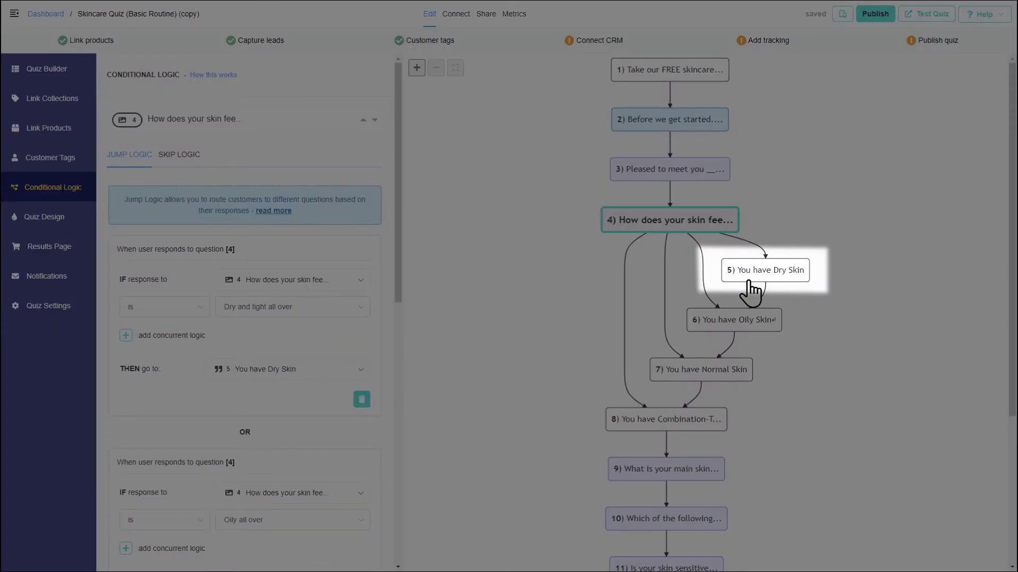
# Step: Set the Dry Skin and Oily Skin statements to always jump to question 9
pyautogui.click(749, 281)
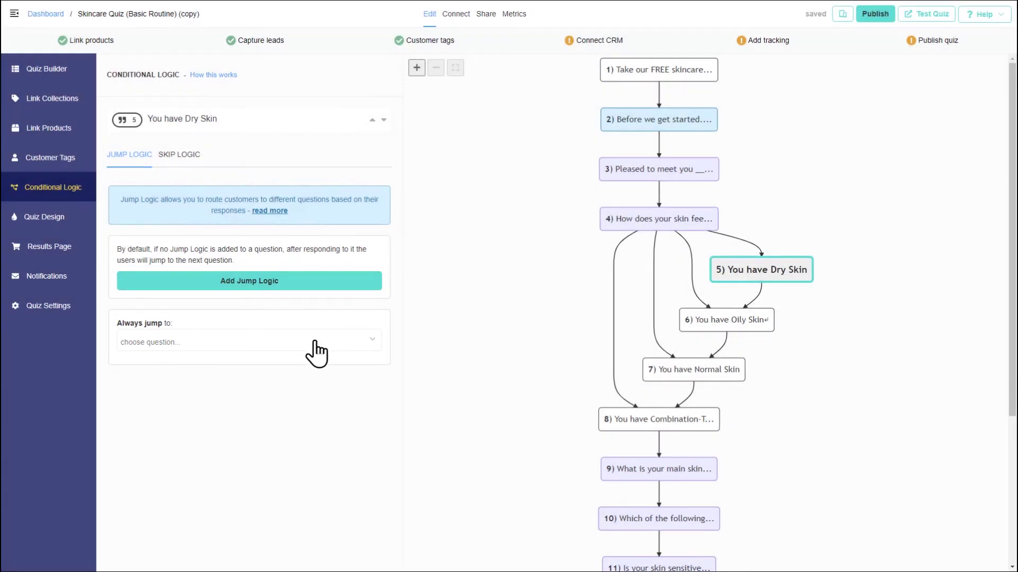
pyautogui.click(316, 343)
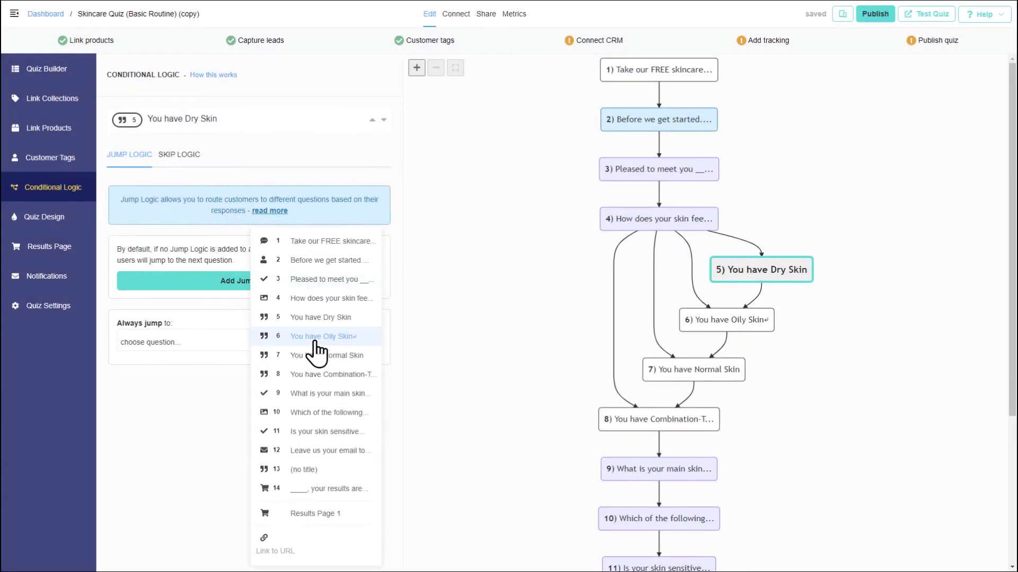
pyautogui.click(314, 393)
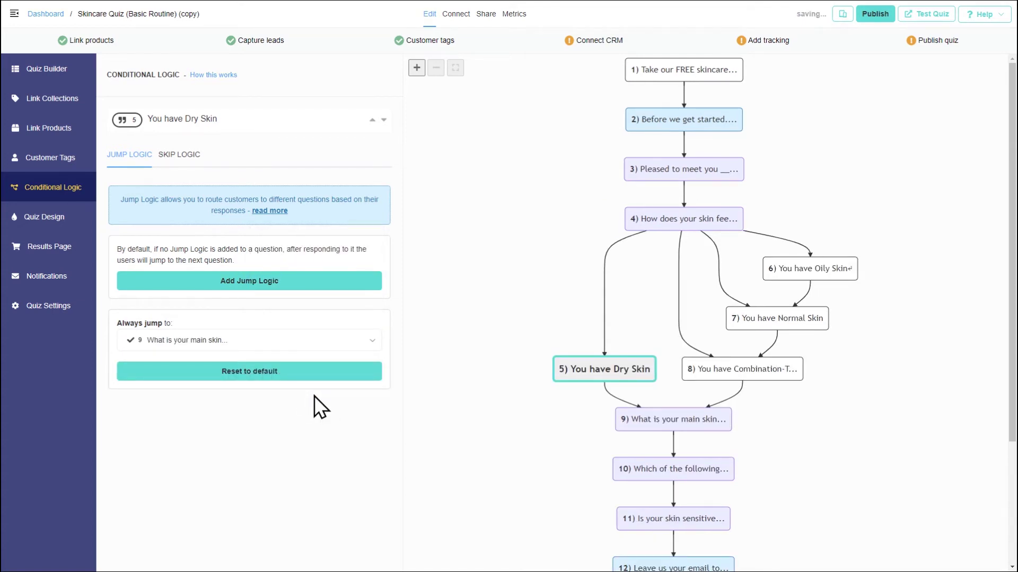
pyautogui.click(807, 274)
pyautogui.click(368, 341)
pyautogui.click(365, 393)
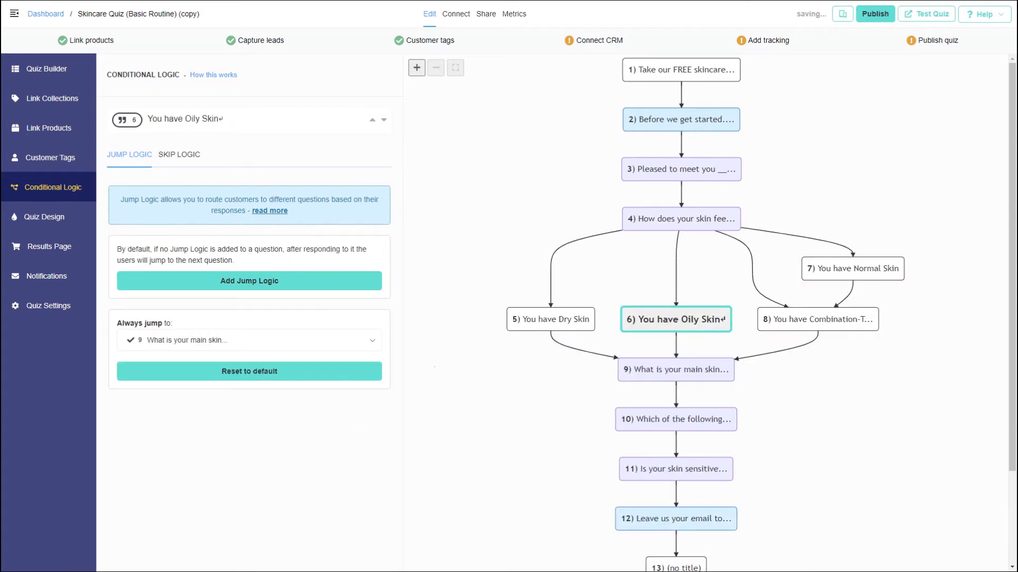
# Step: Set the Normal and Combination-Type Skin statements to always jump to question 9
pyautogui.click(848, 269)
pyautogui.click(369, 340)
pyautogui.click(339, 394)
pyautogui.click(869, 269)
pyautogui.click(368, 342)
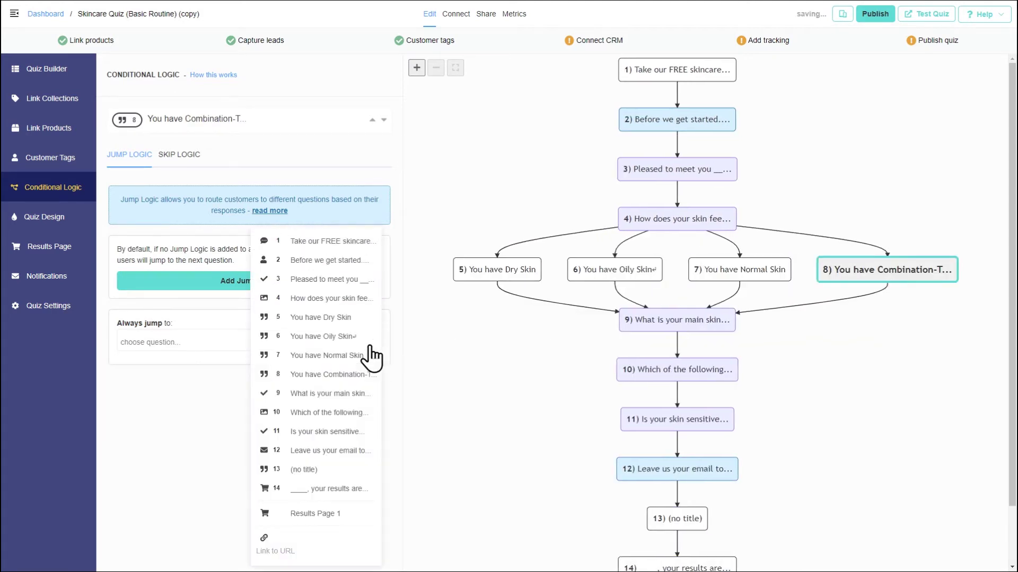
pyautogui.click(354, 393)
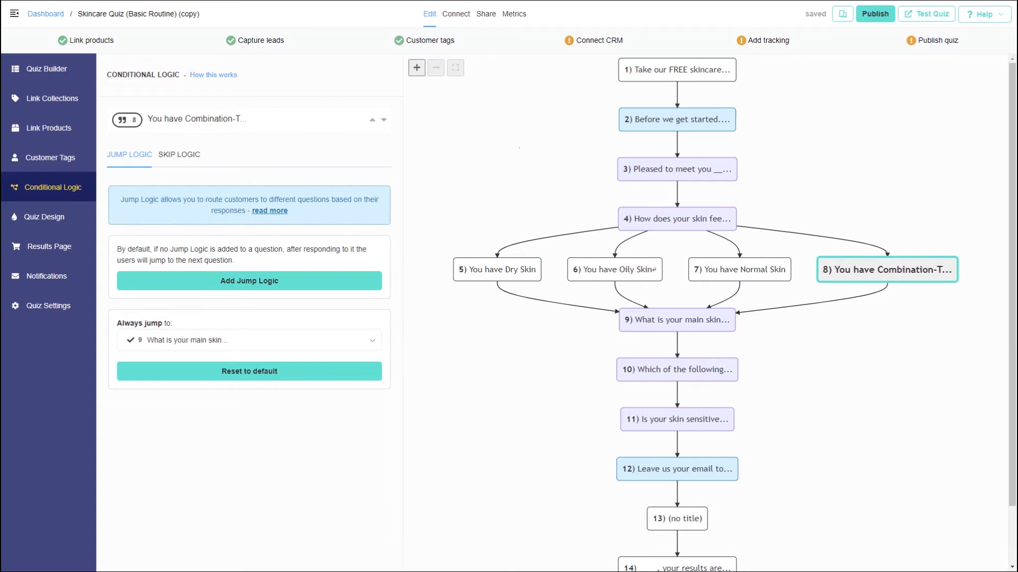
# Step: Publish the skincare quiz and close the 'Just one last step!' popup
pyautogui.click(875, 15)
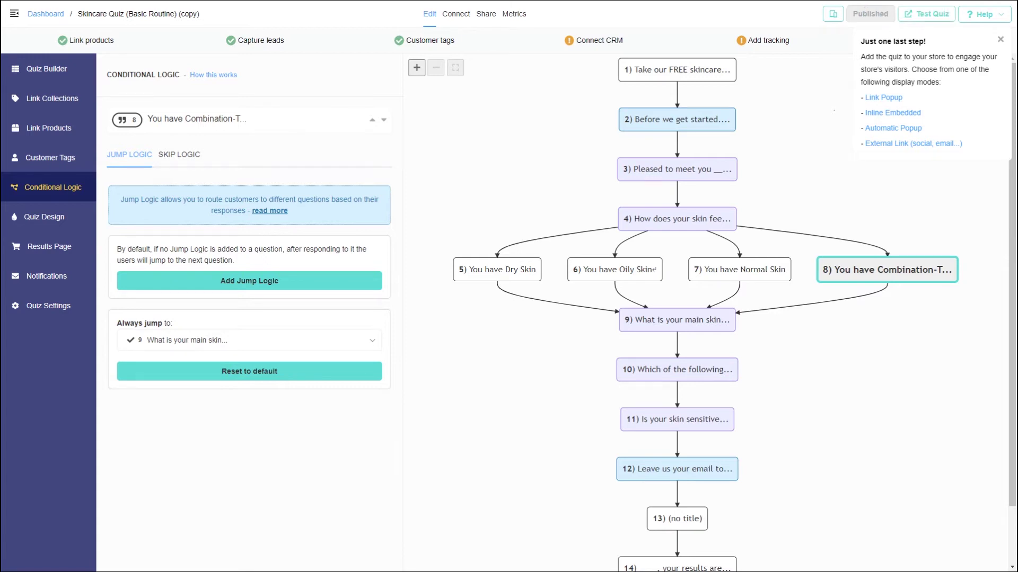
pyautogui.click(1000, 39)
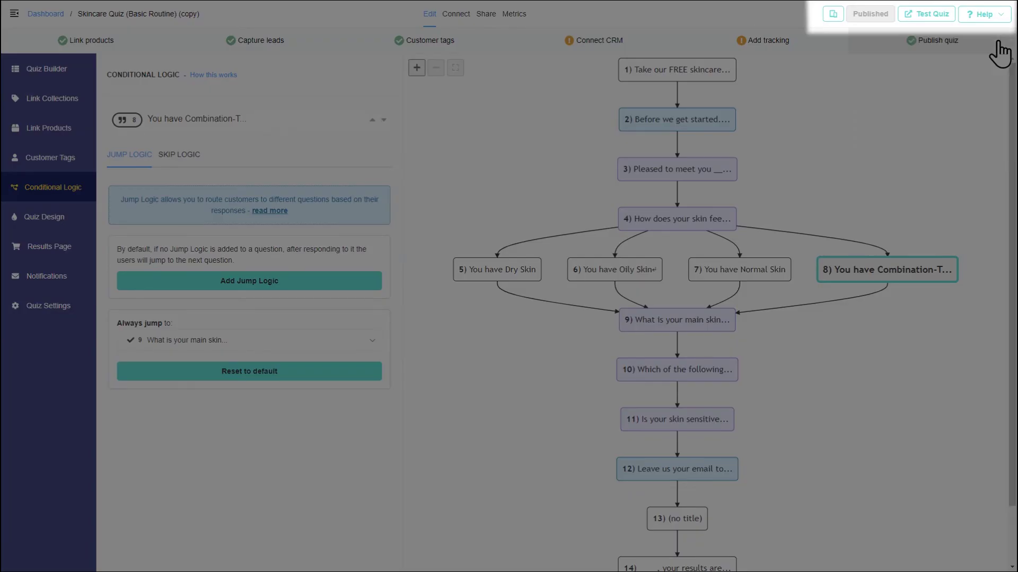
# Step: Test-run the quiz with a name and age 30's, checking Dry and Oily all over answers reach their statements
pyautogui.click(933, 15)
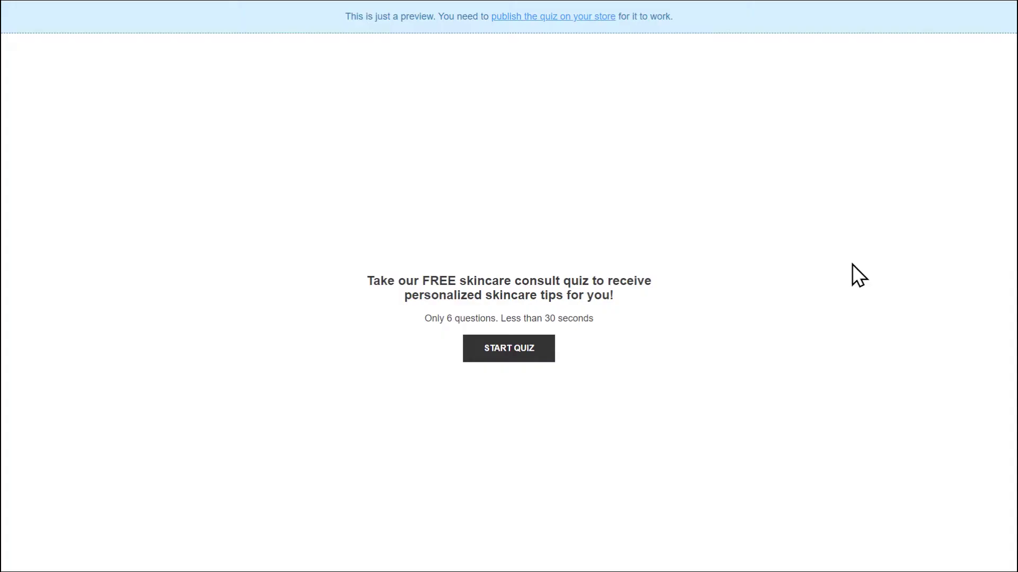
pyautogui.click(536, 358)
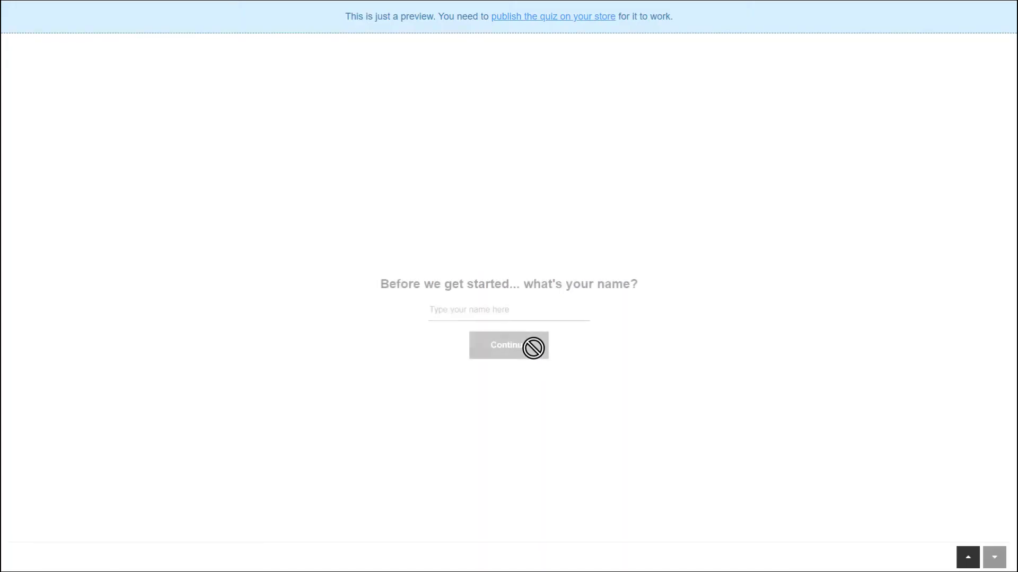
pyautogui.write('Alex')
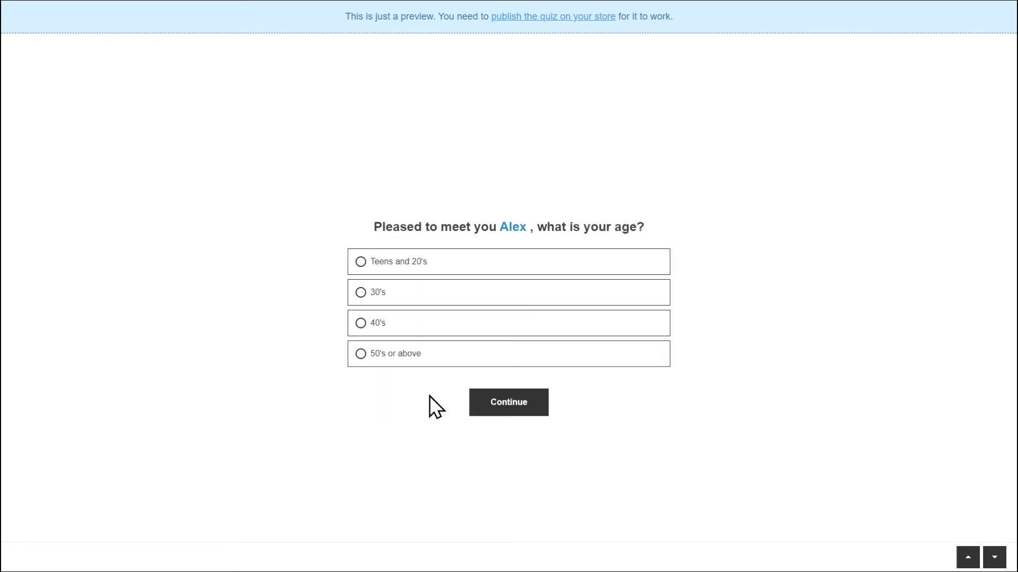
pyautogui.click(447, 293)
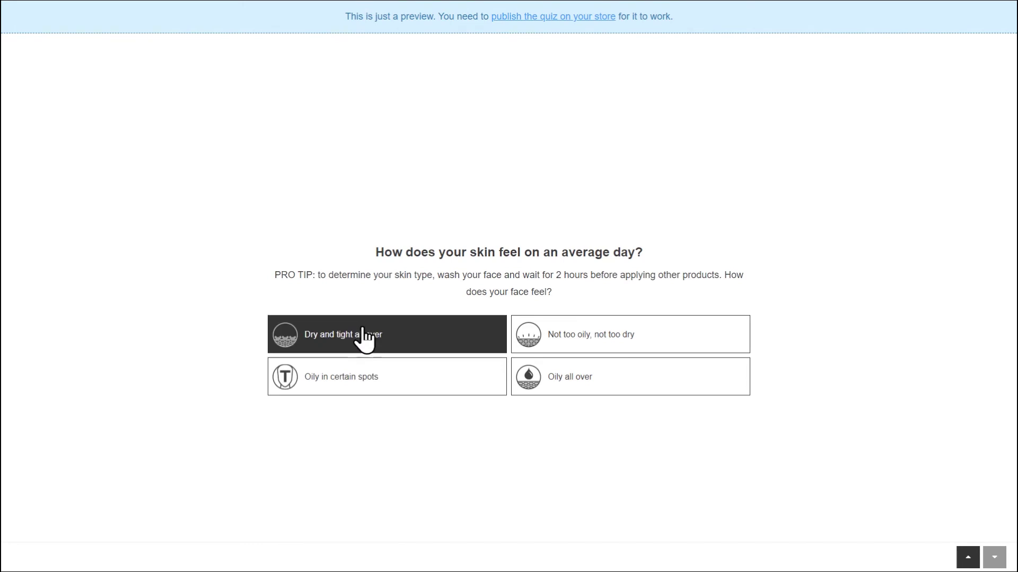
pyautogui.click(358, 345)
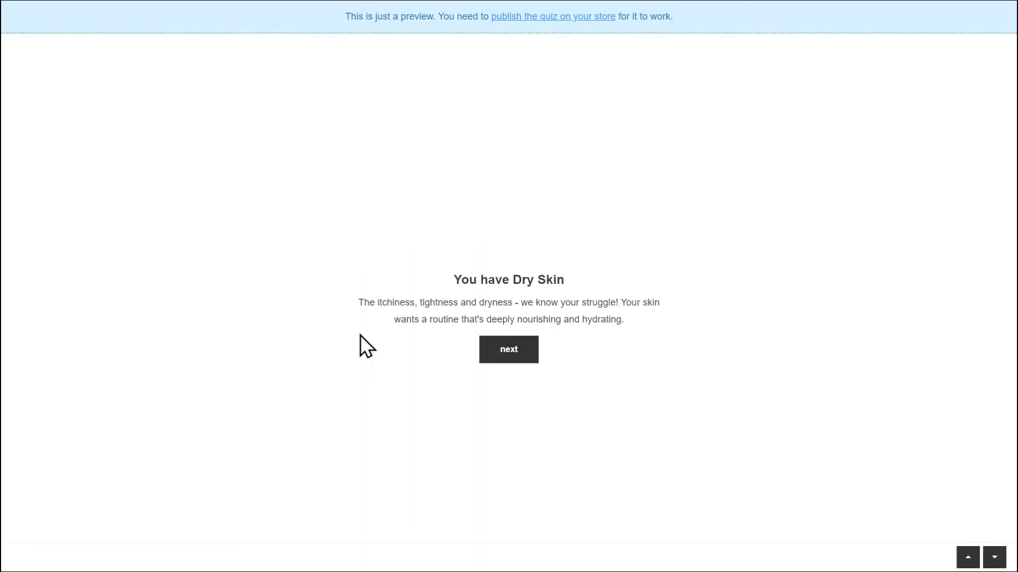
pyautogui.click(504, 360)
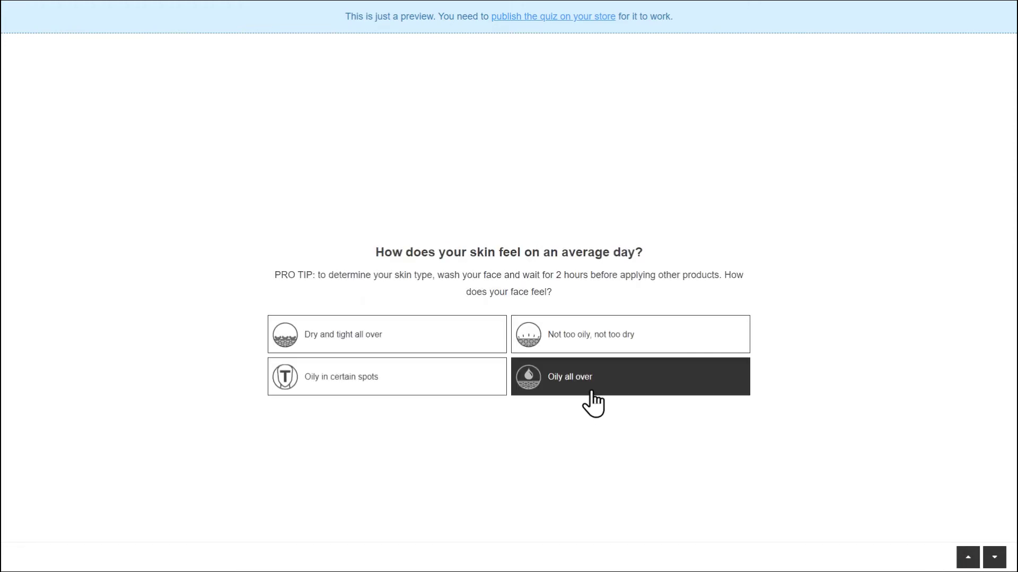
pyautogui.click(591, 386)
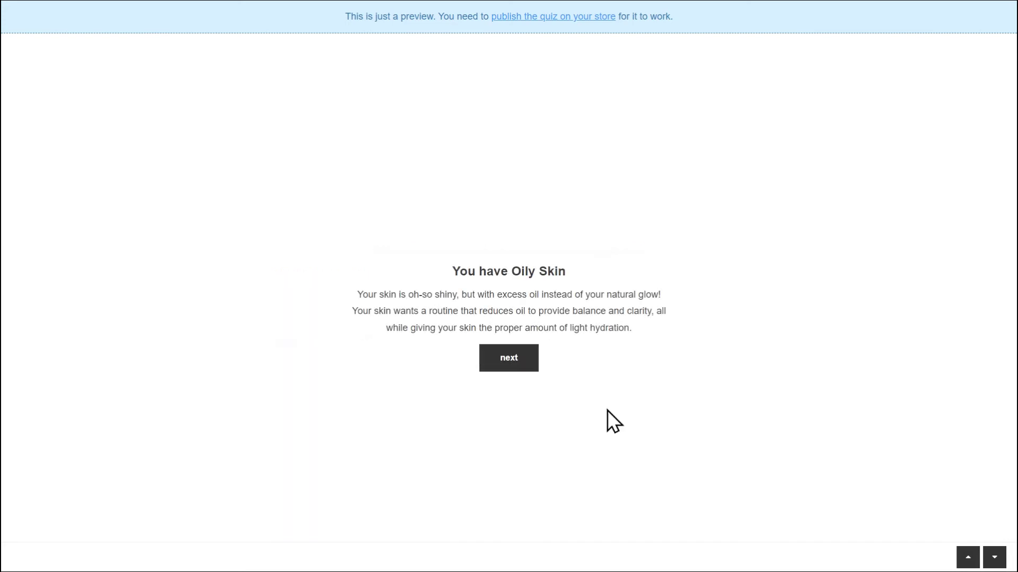
pyautogui.click(533, 370)
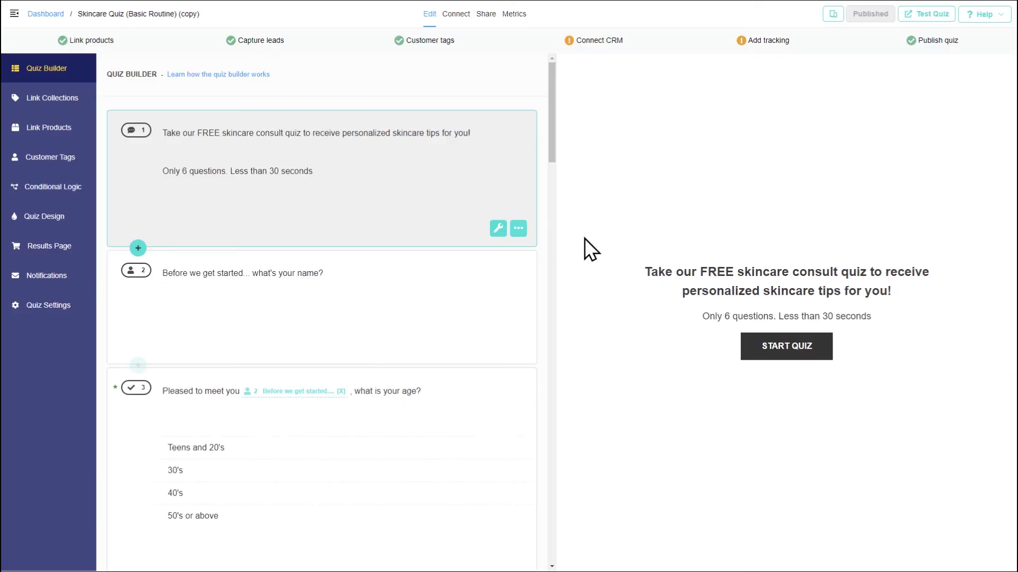
# Step: Open the Conditional Logic flowchart for the Coffee Quiz copy
pyautogui.click(63, 205)
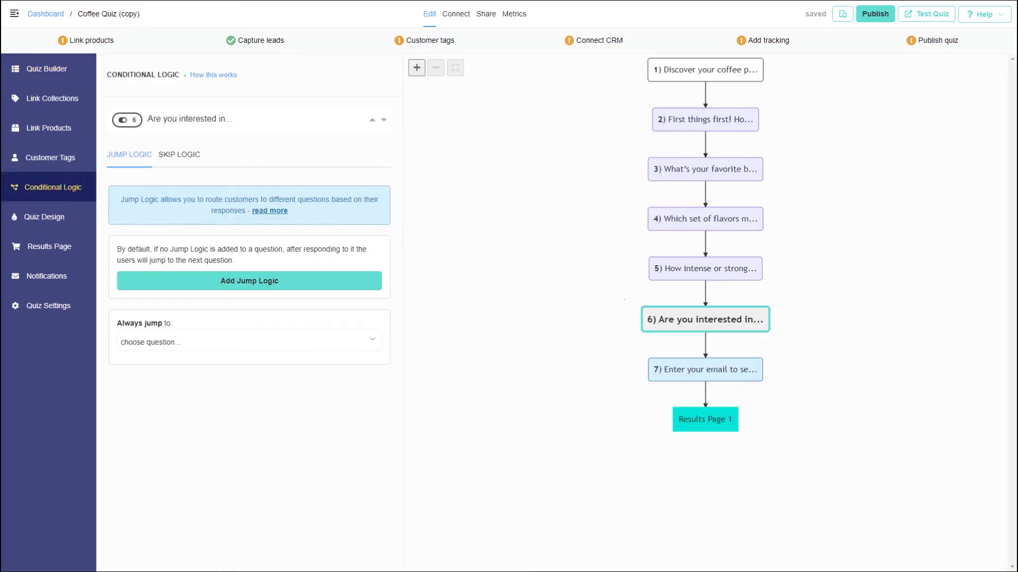
pyautogui.click(364, 289)
pyautogui.click(361, 289)
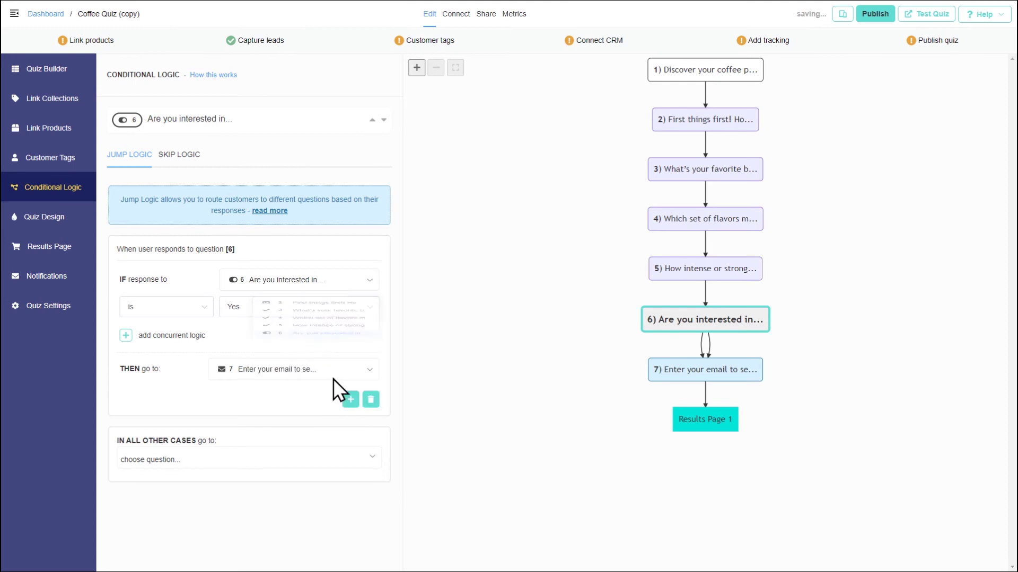
pyautogui.click(326, 309)
pyautogui.click(307, 334)
pyautogui.click(321, 368)
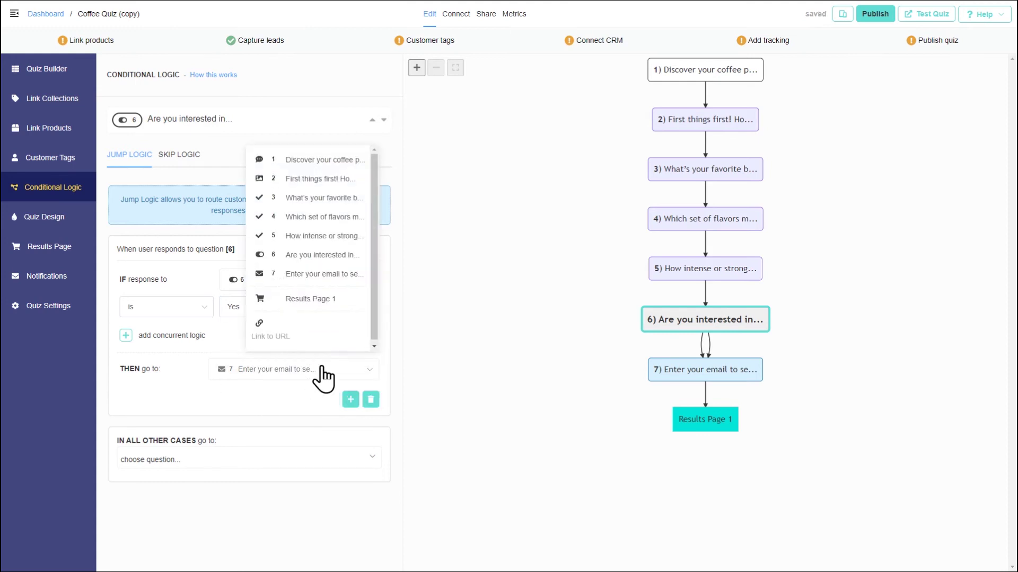
pyautogui.click(338, 332)
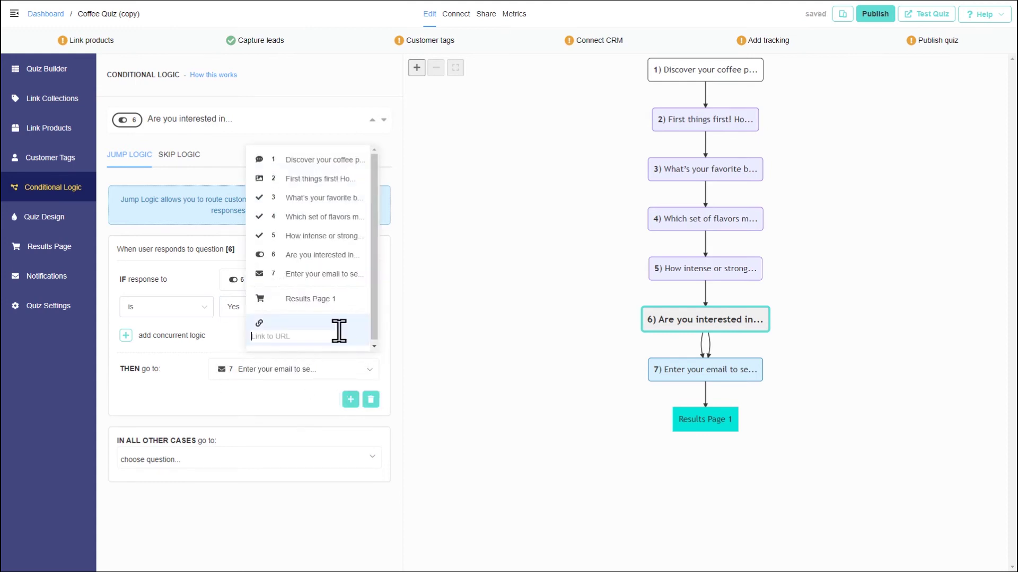
pyautogui.write('https://coffee.com/subscription')
pyautogui.click(378, 361)
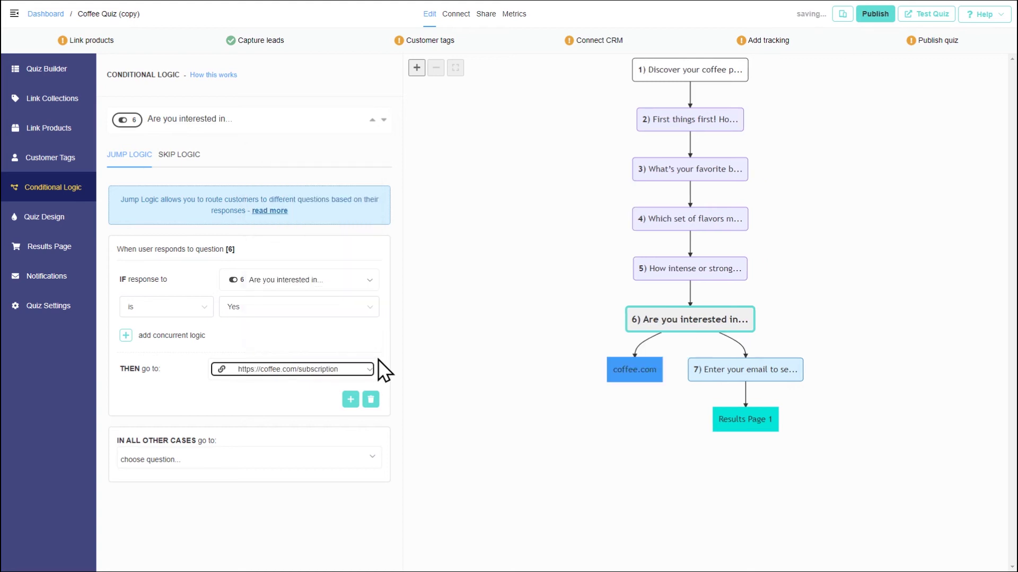
pyautogui.click(401, 384)
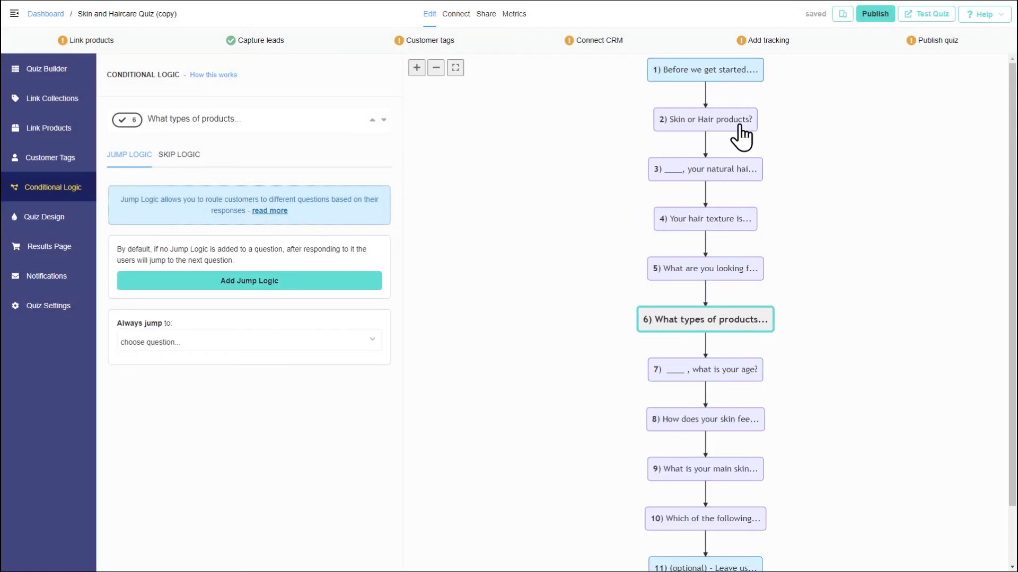
# Step: Give question 2 a rule sending Skin to question 7 and all other answers to question 3
pyautogui.click(740, 133)
pyautogui.click(372, 283)
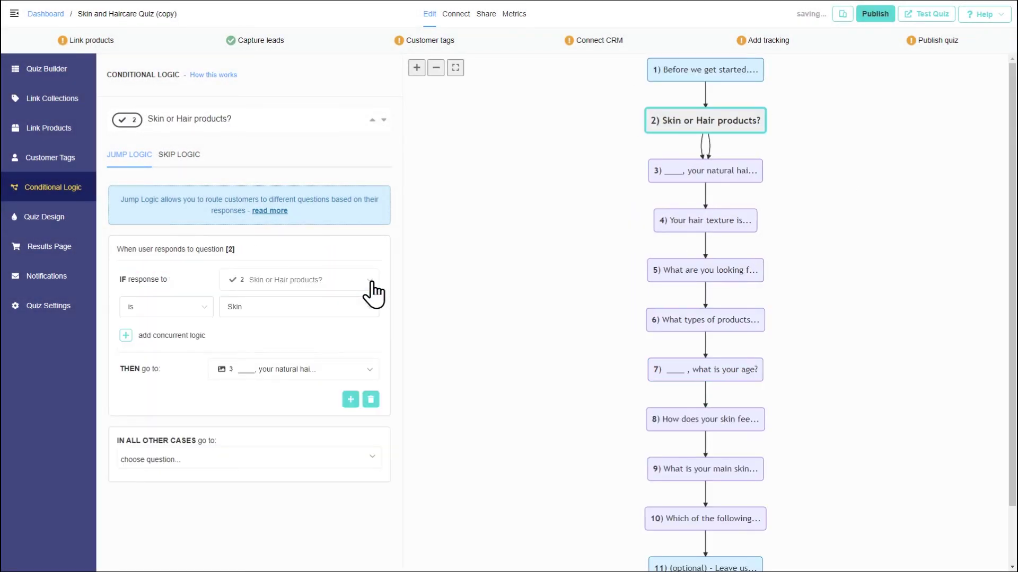
pyautogui.click(345, 307)
pyautogui.click(300, 336)
pyautogui.click(307, 371)
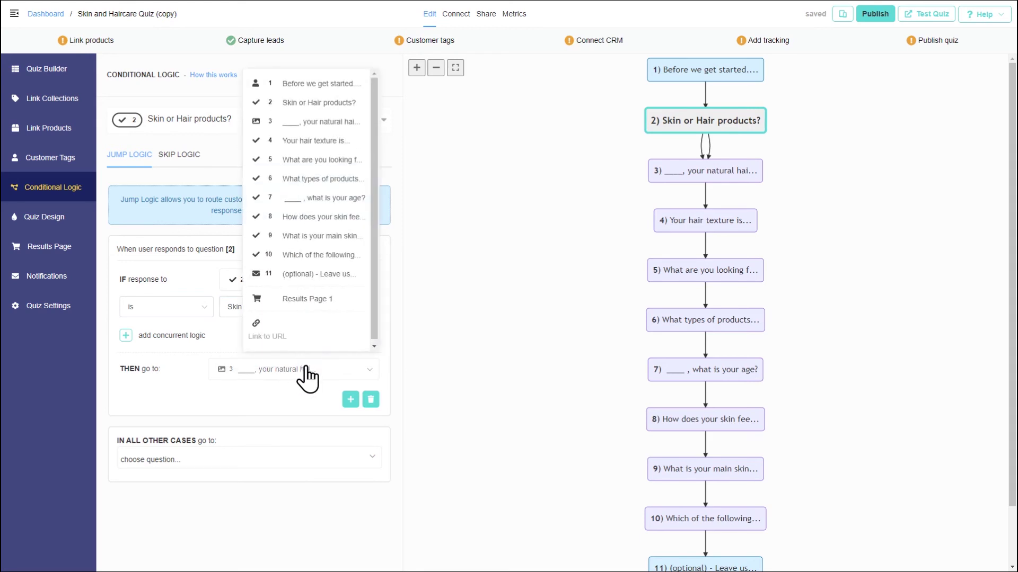
pyautogui.click(347, 198)
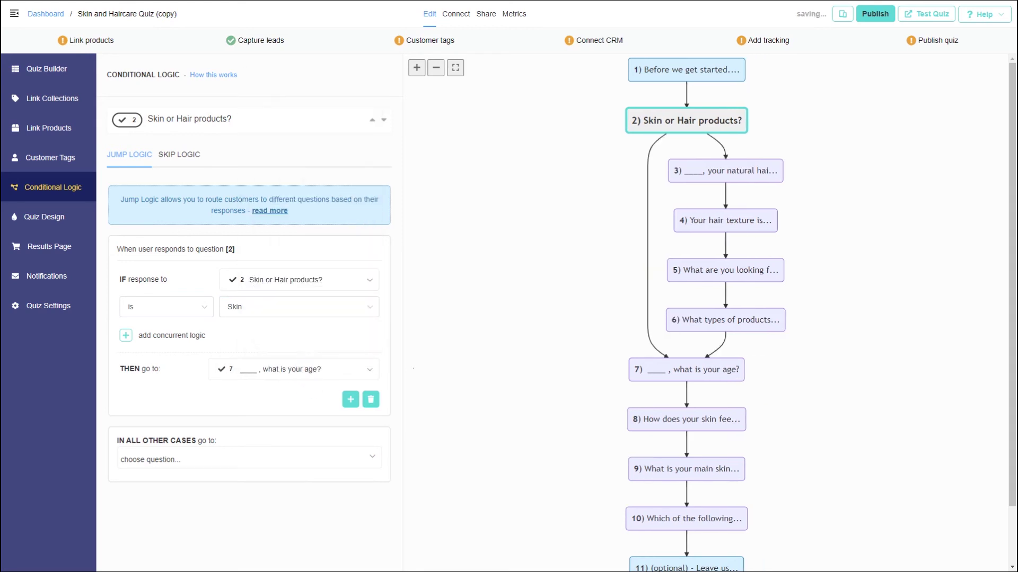
pyautogui.click(344, 466)
pyautogui.click(354, 211)
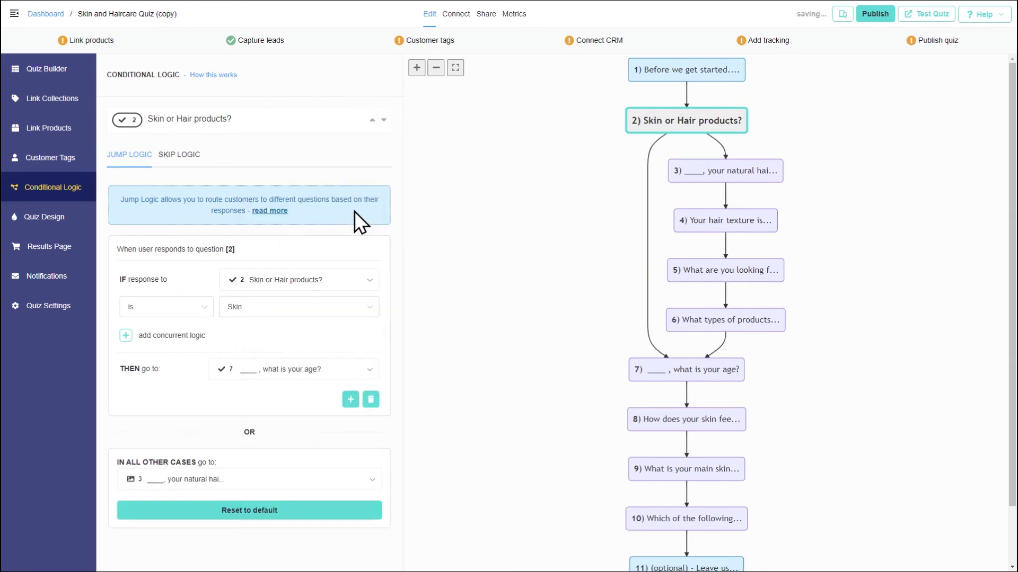
# Step: Make question 6 always jump to question 11
pyautogui.click(755, 324)
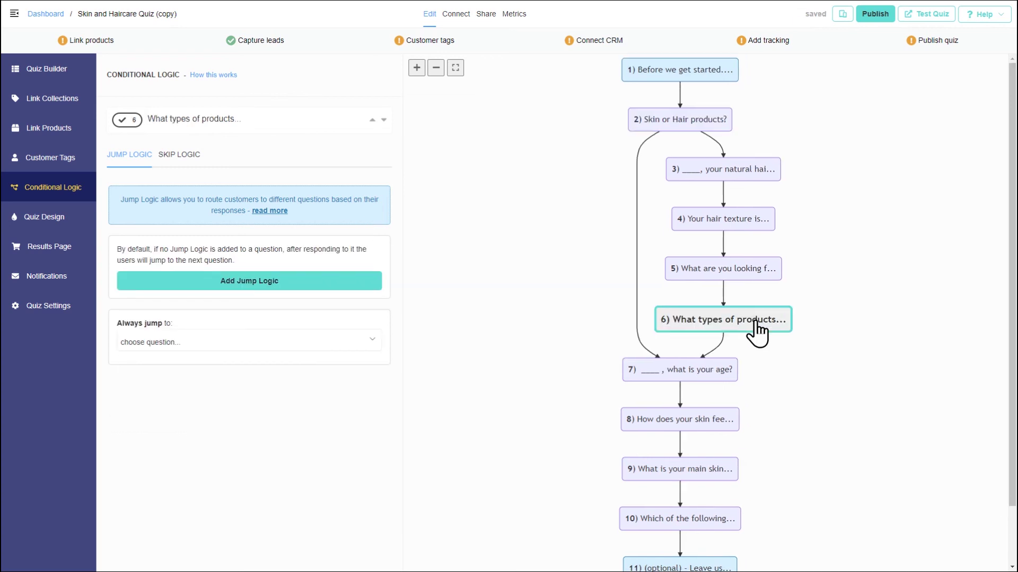
pyautogui.click(354, 343)
pyautogui.click(352, 245)
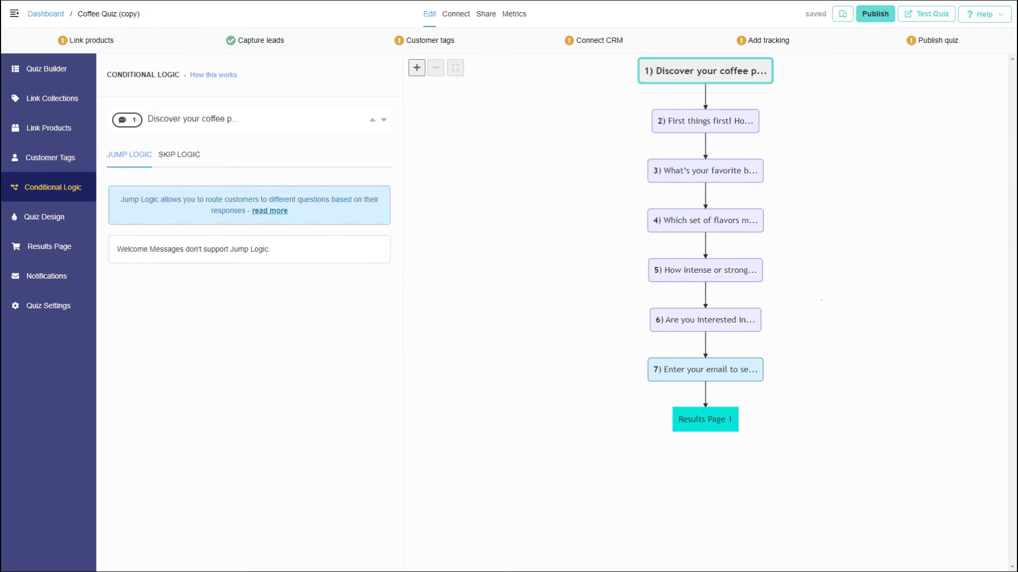
# Step: Show the Jump Logic panel for question 7, "Enter your email to se...", in the flowchart
pyautogui.click(734, 374)
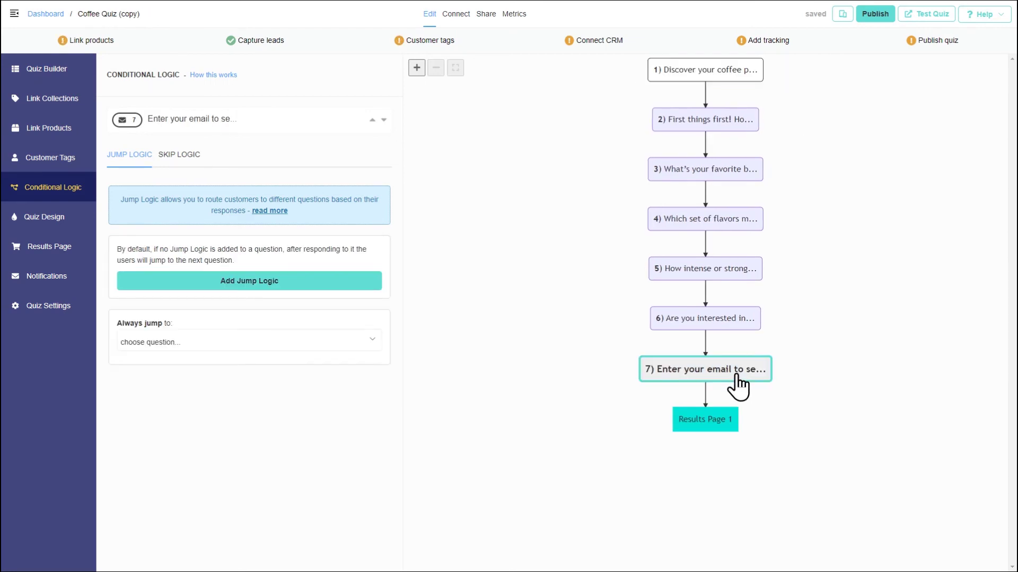